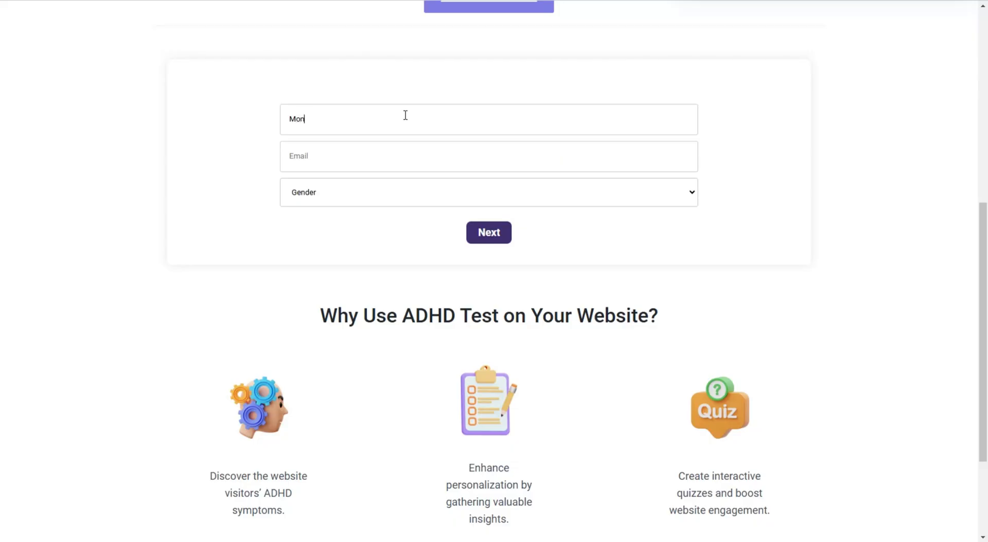
# Step: Enter the visitor's email address, set gender to Female, and start the quiz
pyautogui.click(387, 165)
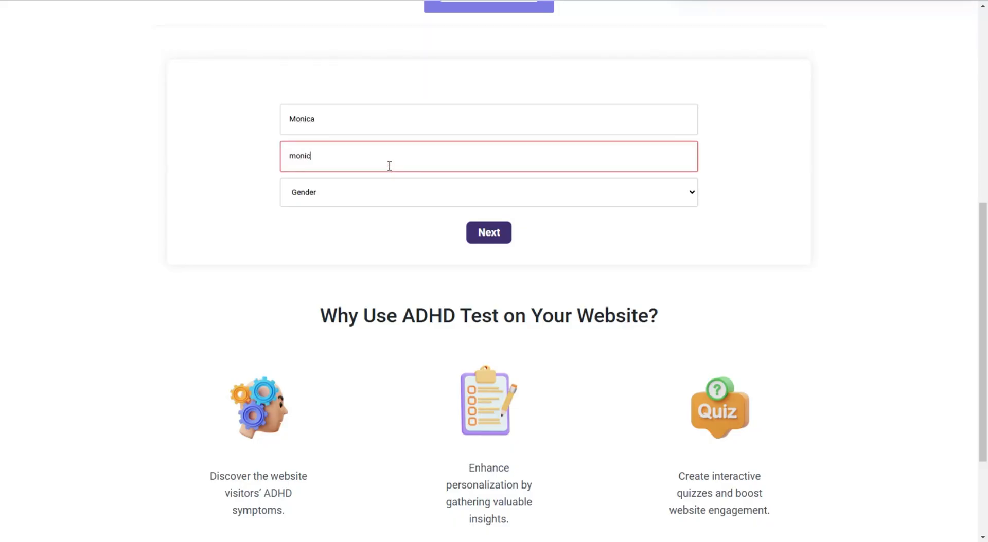
pyautogui.click(376, 199)
pyautogui.click(363, 241)
pyautogui.click(475, 232)
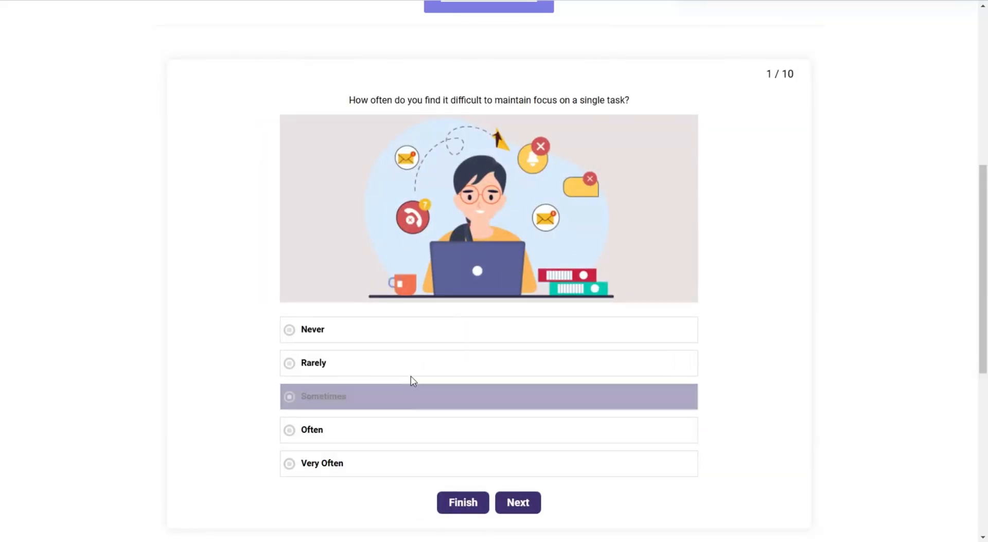
# Step: Answer questions 1–4 with Rarely, Often, Often and Sometimes
pyautogui.click(418, 398)
pyautogui.click(412, 369)
pyautogui.click(513, 498)
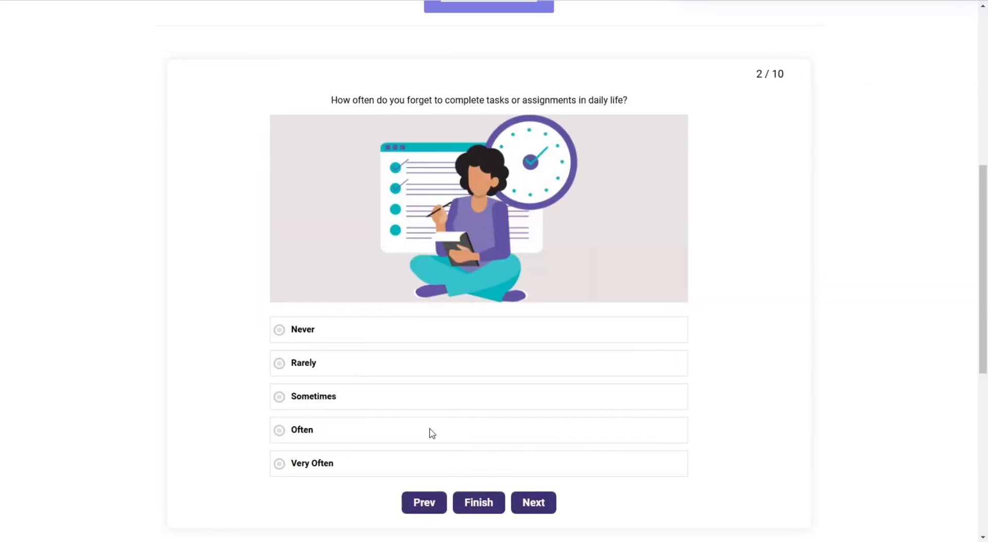
pyautogui.click(411, 430)
pyautogui.click(538, 503)
pyautogui.click(425, 434)
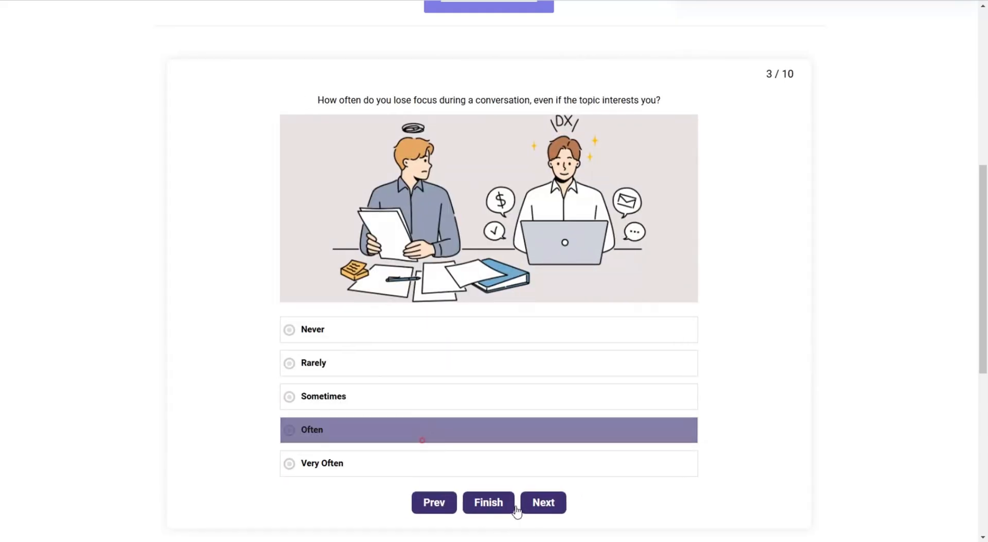
pyautogui.click(535, 503)
pyautogui.click(431, 399)
pyautogui.click(553, 509)
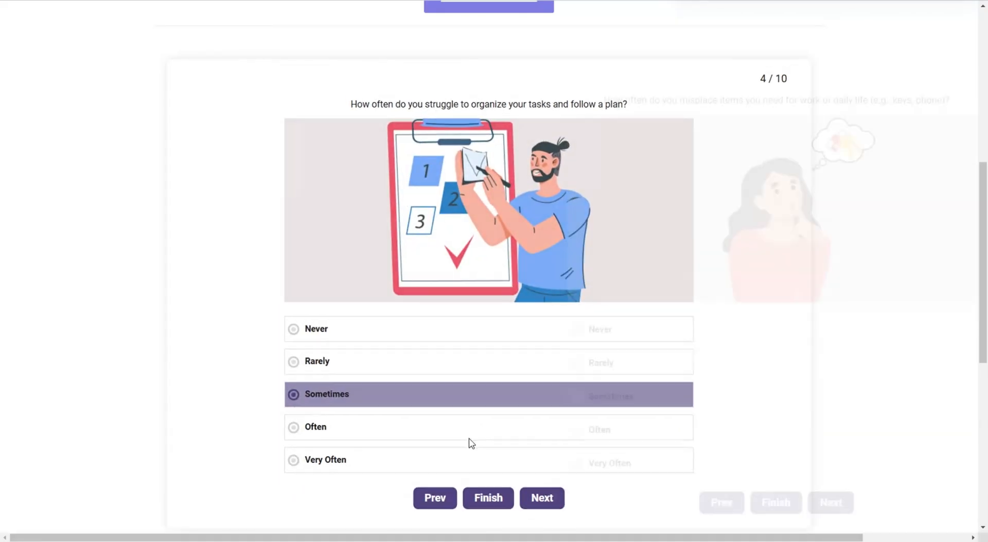
# Step: Answer questions 5–10 (Very Often, Rarely, Sometimes, Often, Often, Sometimes) and submit for the result
pyautogui.click(489, 465)
pyautogui.click(535, 503)
pyautogui.click(415, 374)
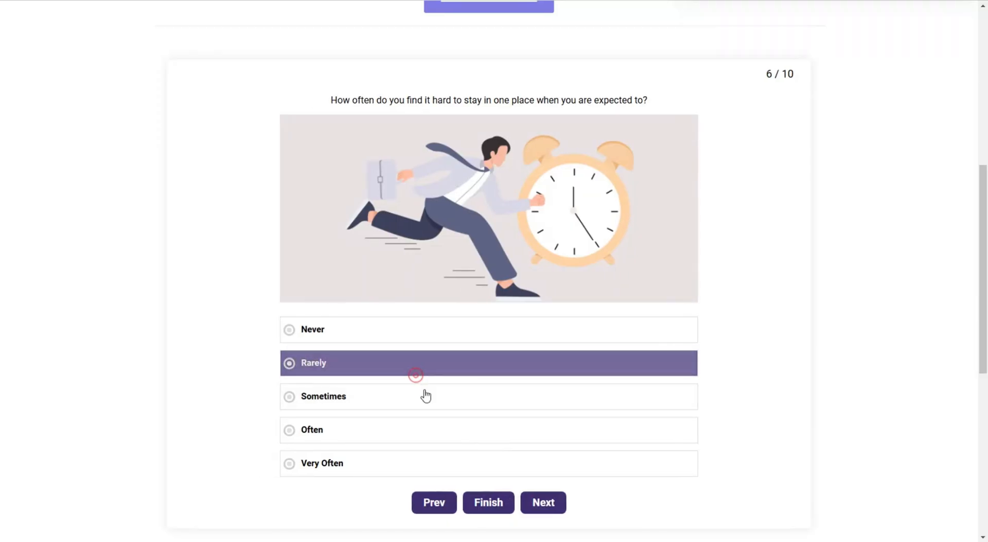
pyautogui.click(551, 498)
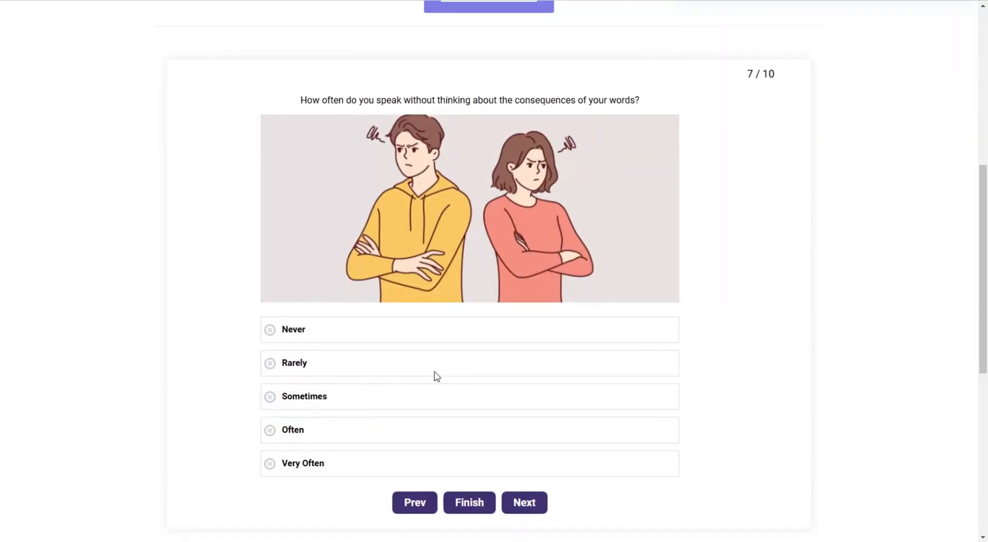
pyautogui.click(441, 396)
pyautogui.click(528, 502)
pyautogui.click(506, 438)
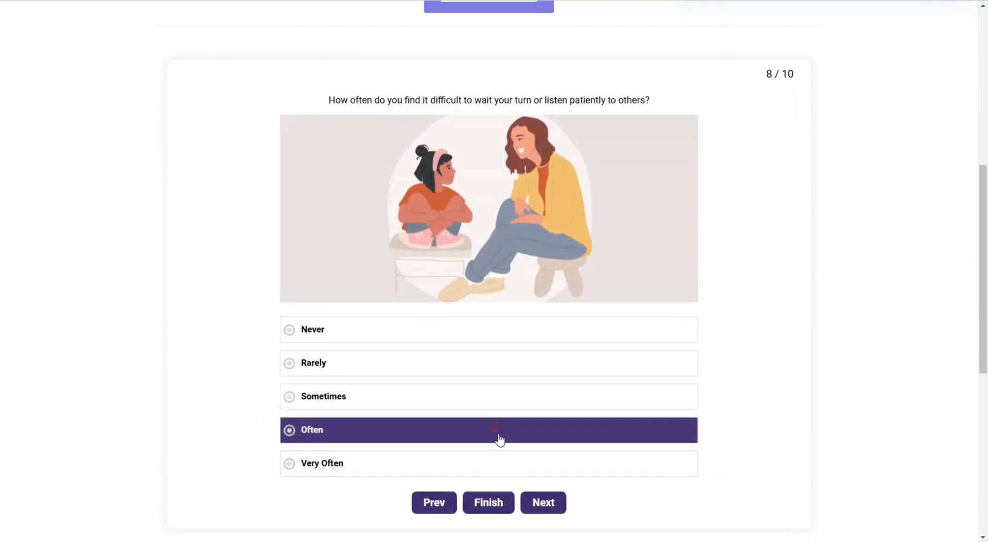
pyautogui.click(545, 502)
pyautogui.click(501, 436)
pyautogui.click(544, 500)
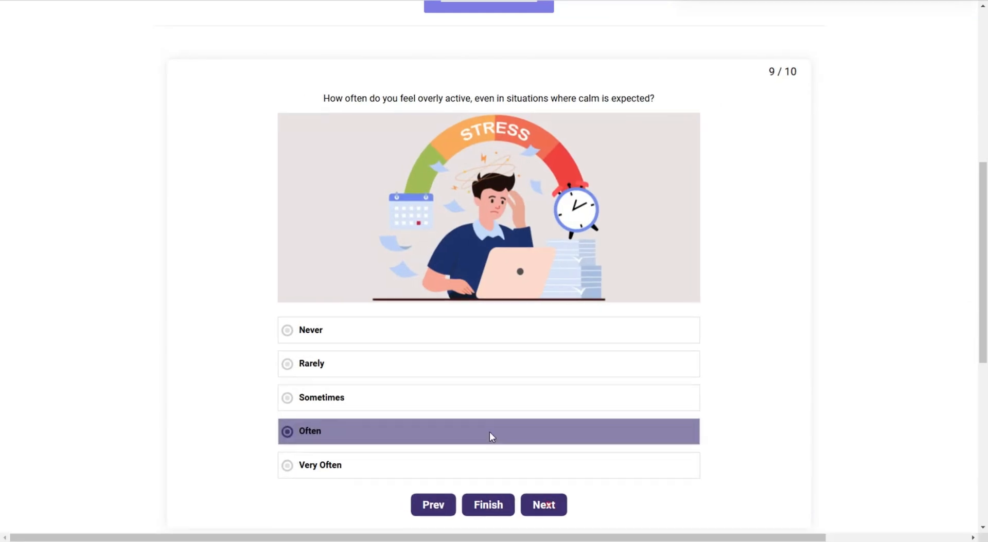
pyautogui.click(463, 403)
pyautogui.click(514, 502)
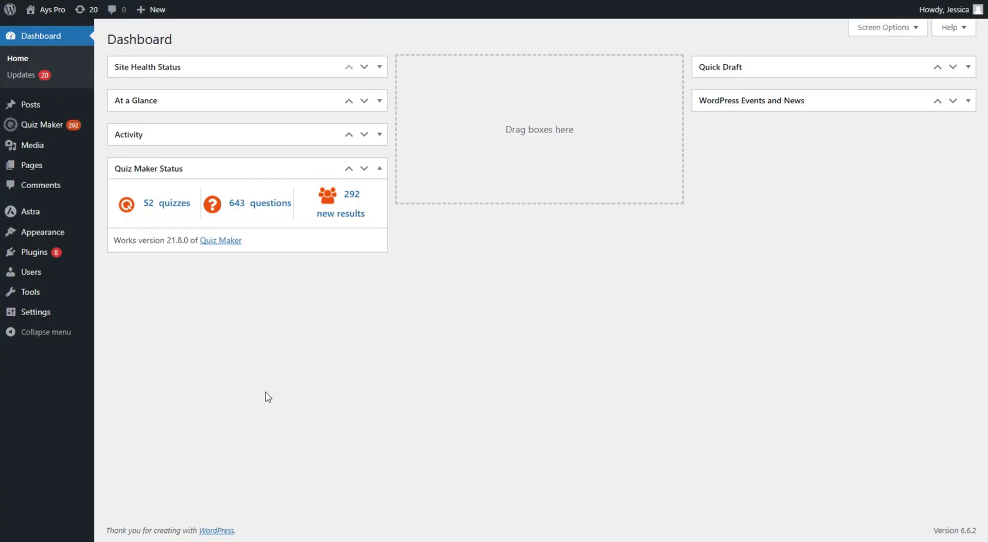
# Step: Open the Quiz Maker Quizzes list from the admin sidebar
pyautogui.click(66, 127)
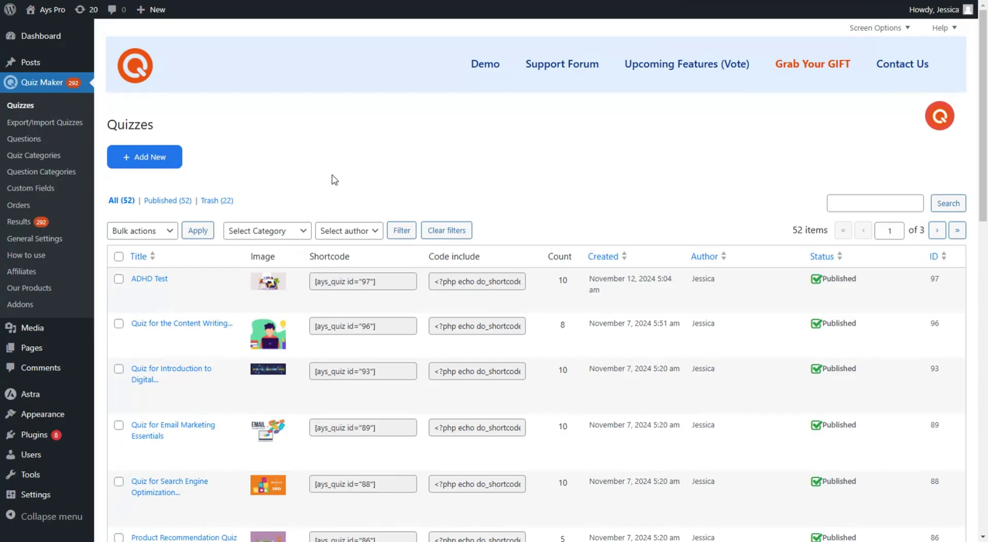
# Step: Open the ADHD Test quiz and review its ten radio questions, IDs 804–813
pyautogui.moveTo(213, 278)
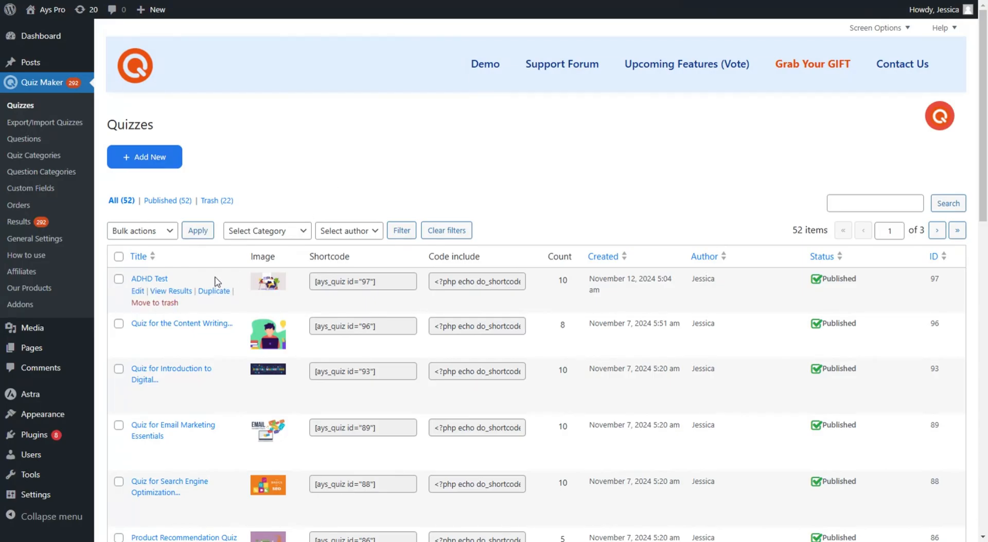
pyautogui.click(149, 278)
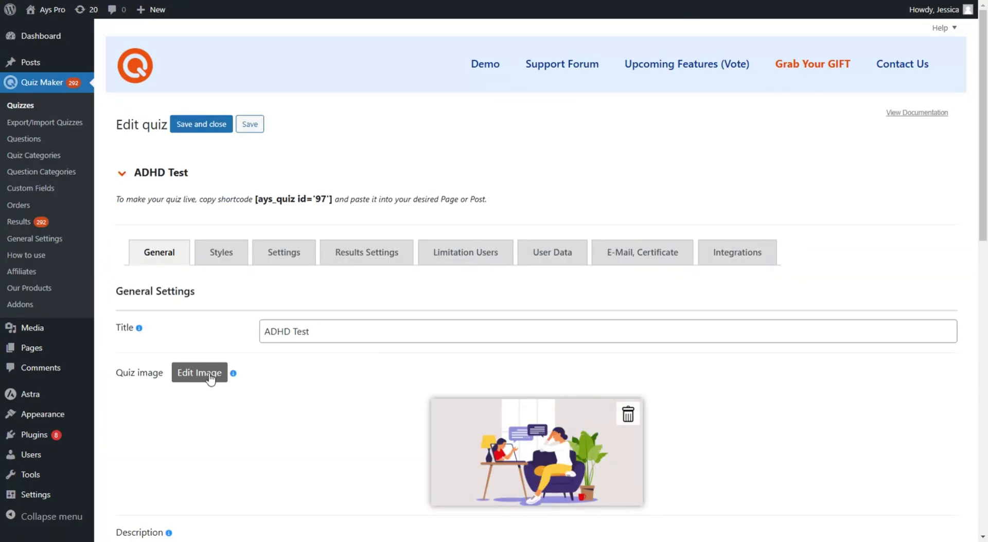
pyautogui.scroll(-1, 249, 295)
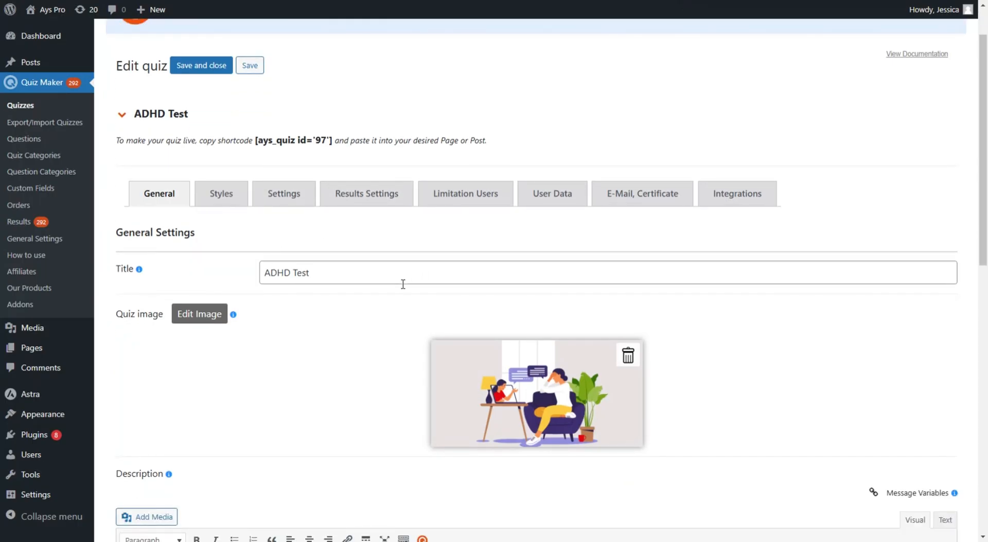
pyautogui.scroll(-1, 403, 284)
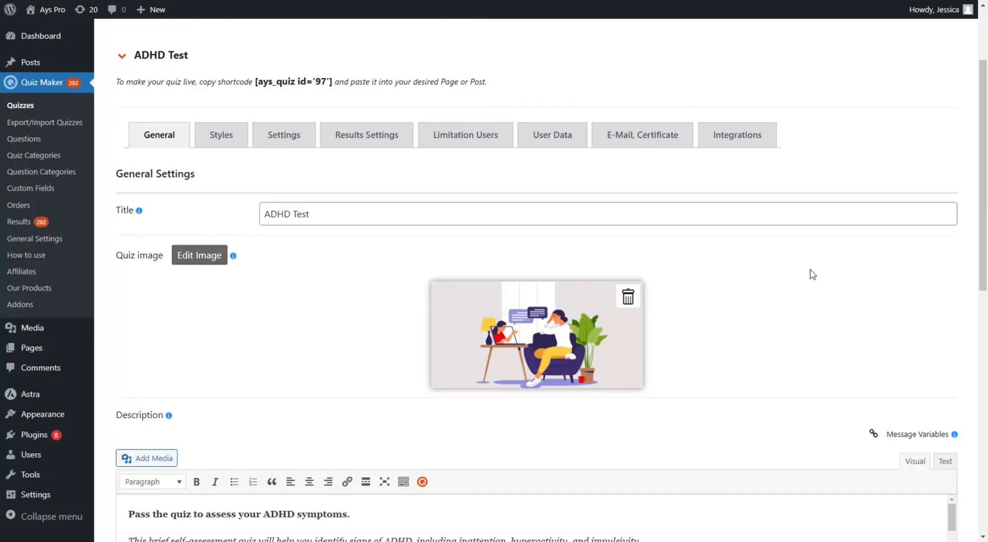
pyautogui.scroll(1, 366, 365)
pyautogui.scroll(-4, 367, 360)
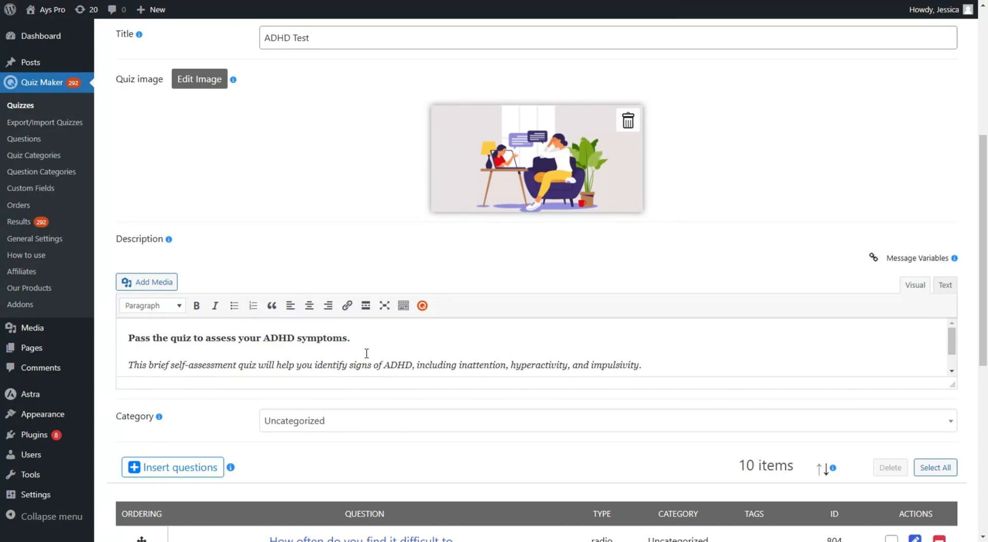
pyautogui.scroll(-2, 329, 395)
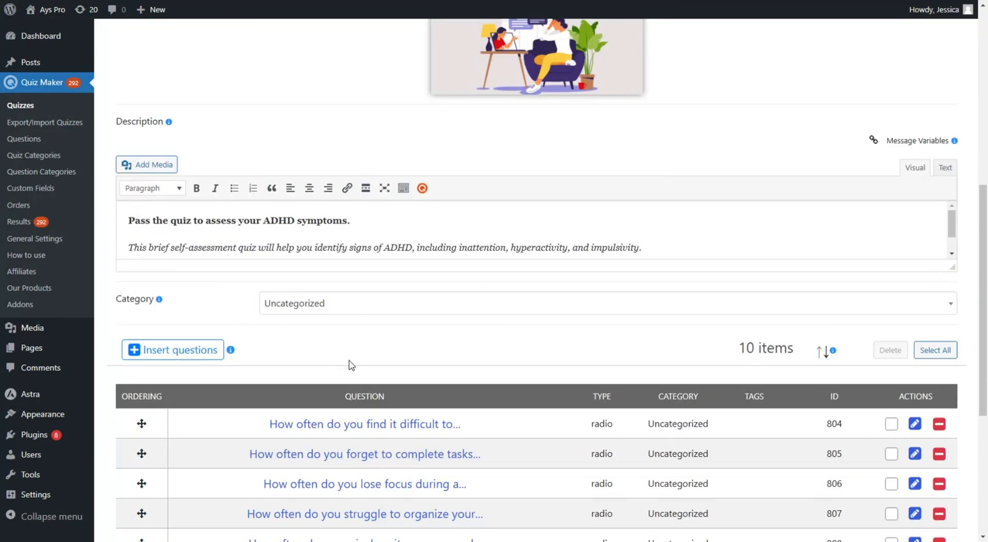
pyautogui.scroll(-2, 355, 373)
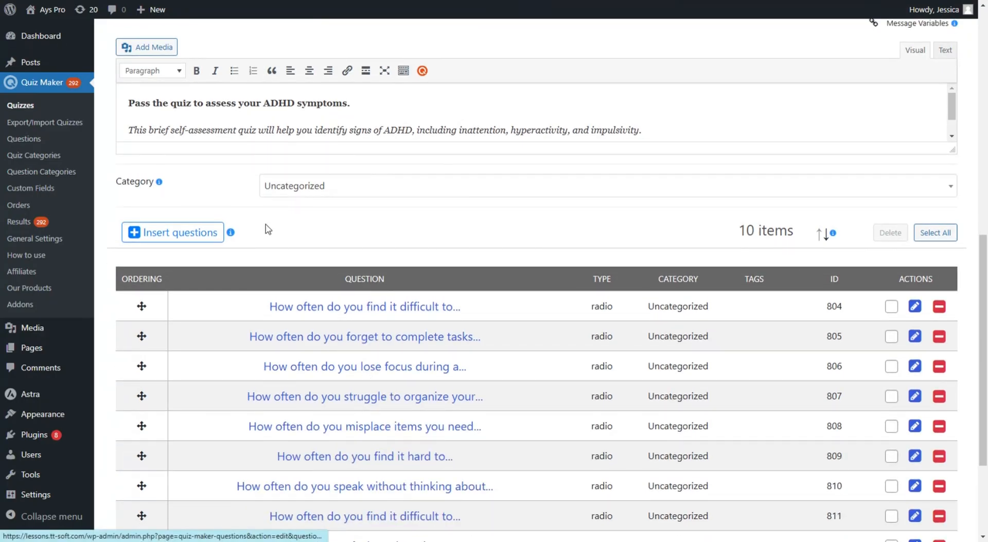
pyautogui.scroll(-2, 701, 359)
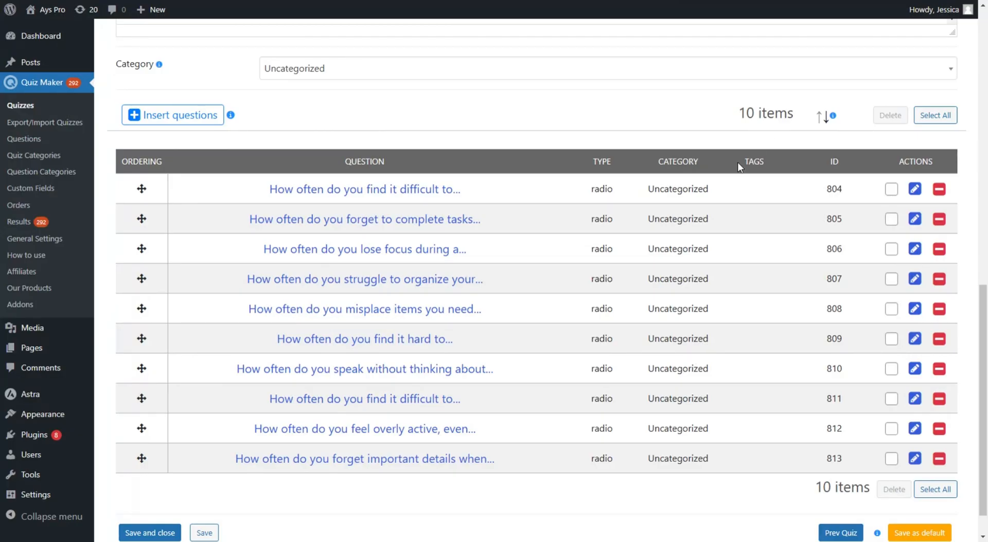
pyautogui.click(184, 123)
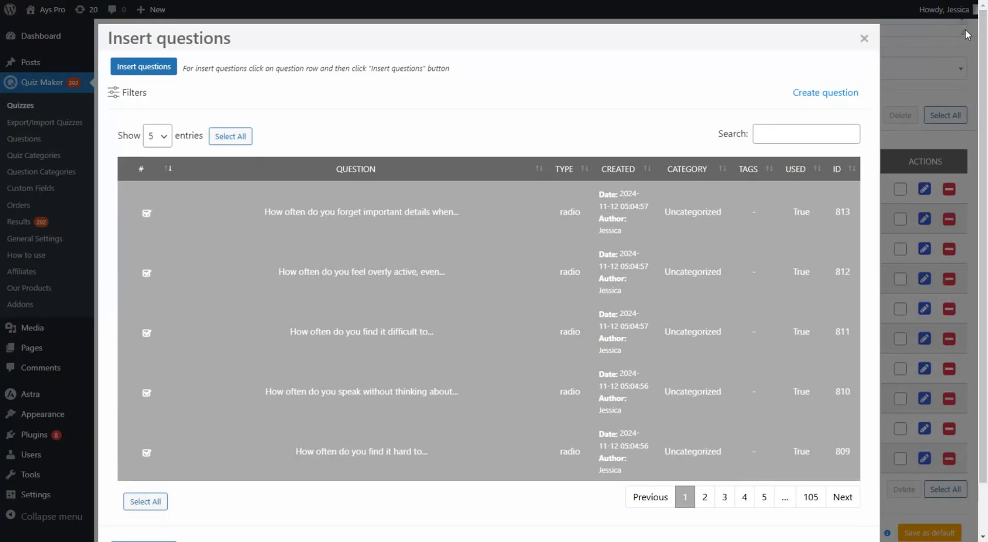
pyautogui.click(863, 39)
pyautogui.scroll(3, 366, 124)
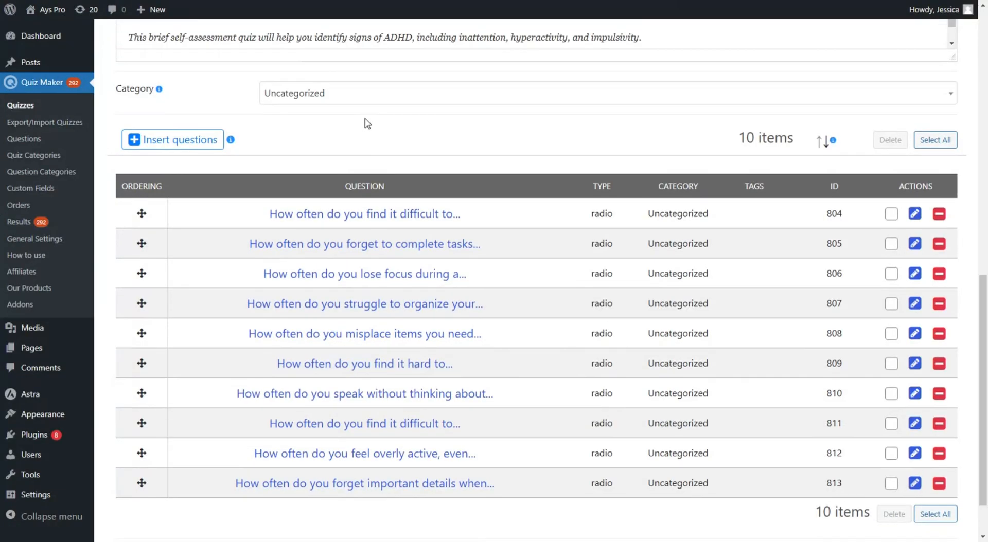
pyautogui.scroll(1, 515, 244)
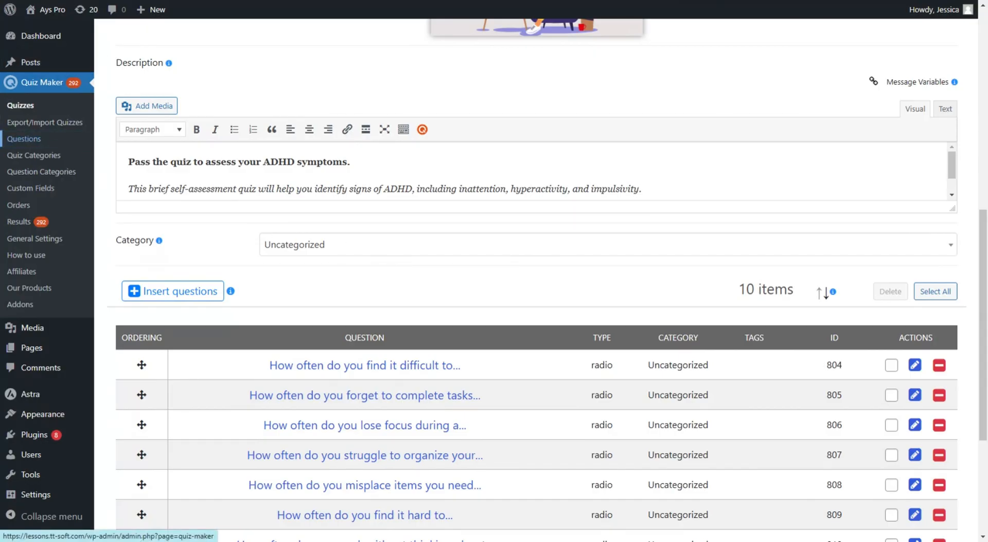
pyautogui.click(20, 139)
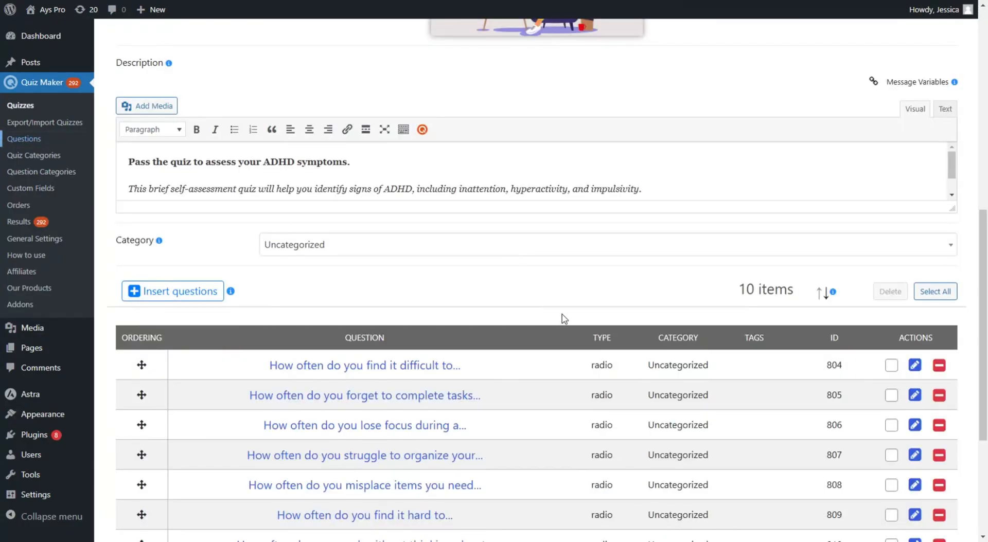
pyautogui.scroll(-2, 558, 322)
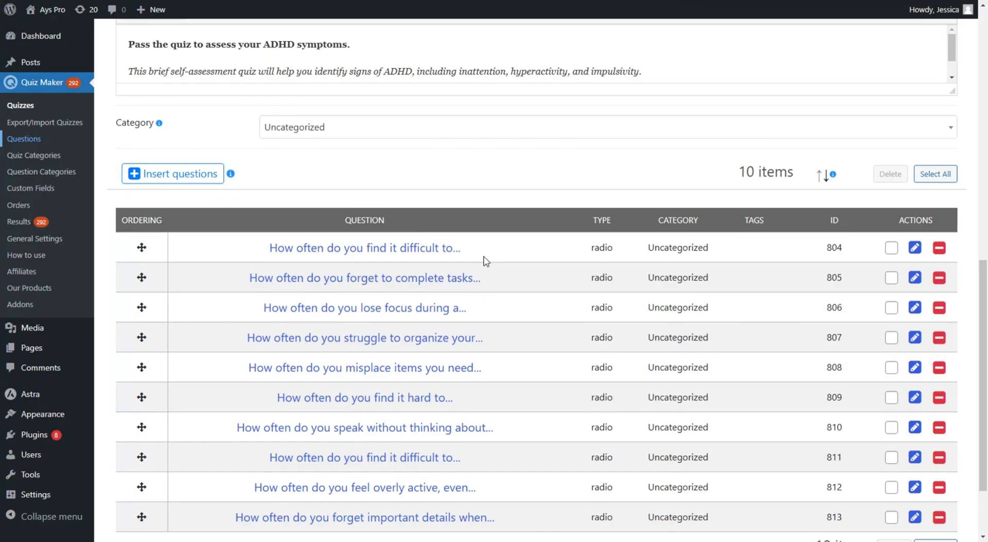
pyautogui.scroll(-1, 499, 281)
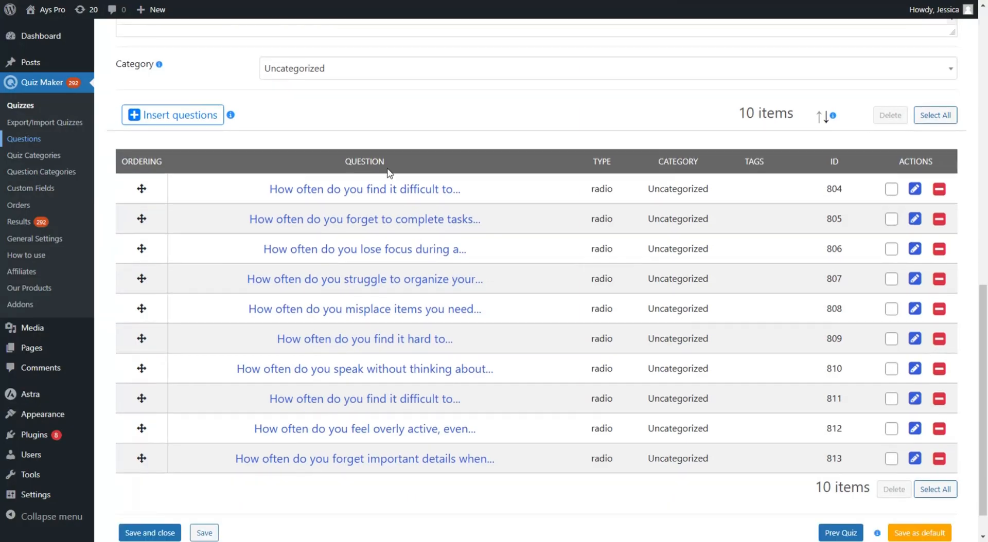
pyautogui.scroll(1, 556, 483)
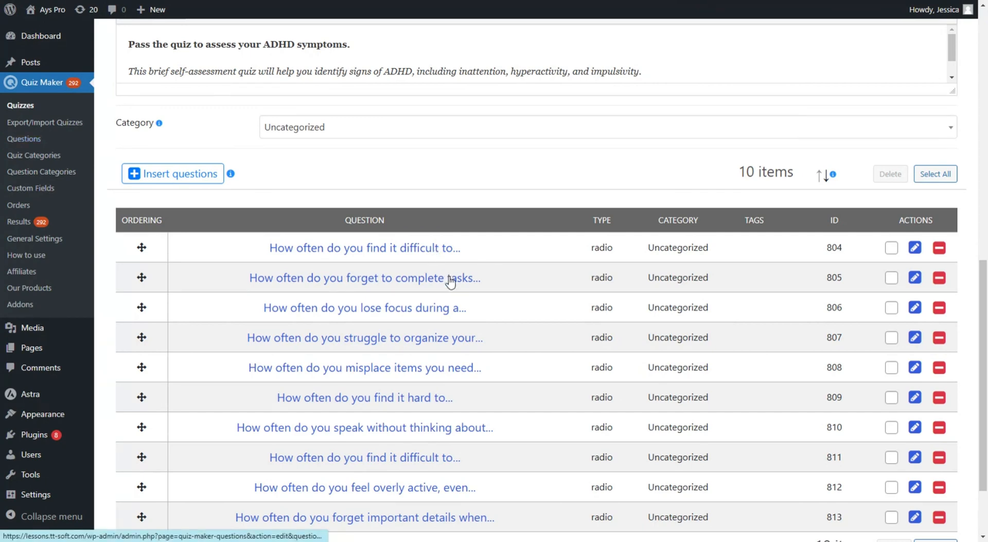
# Step: Open the single-task focus question and review its Never–Very Often answers weighted 0–4
pyautogui.click(364, 248)
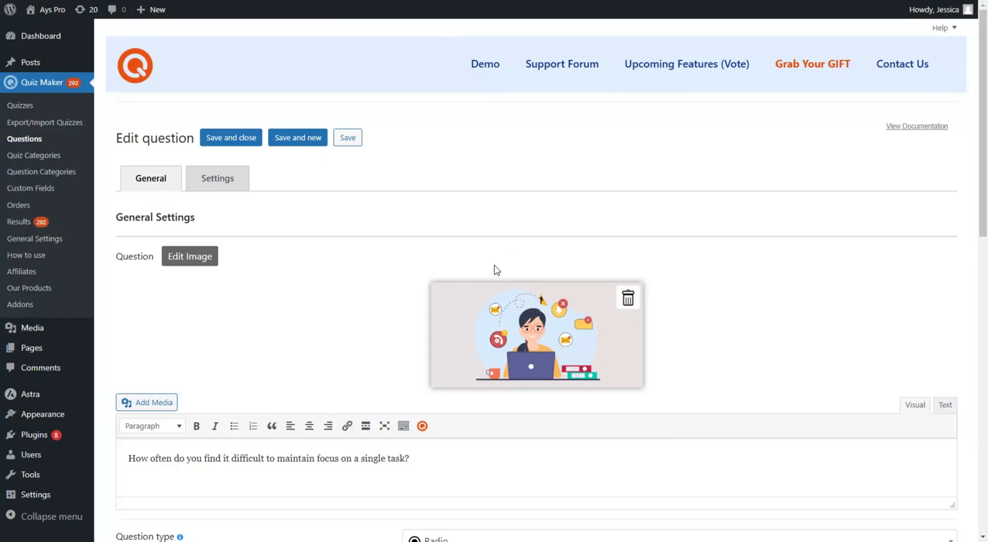
pyautogui.scroll(-1, 391, 270)
pyautogui.scroll(-3, 392, 271)
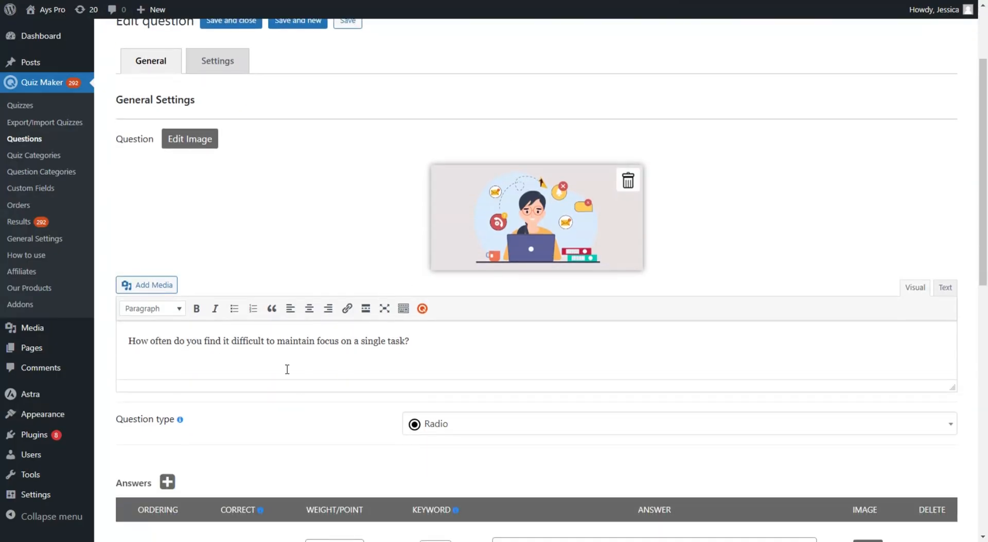
pyautogui.scroll(-6, 449, 327)
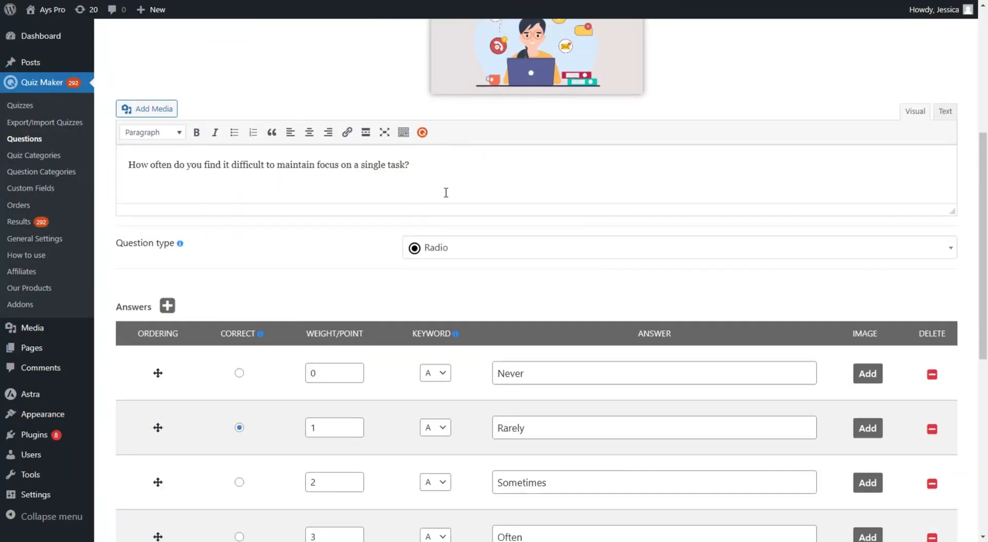
pyautogui.scroll(-1, 566, 269)
pyautogui.scroll(-5, 615, 184)
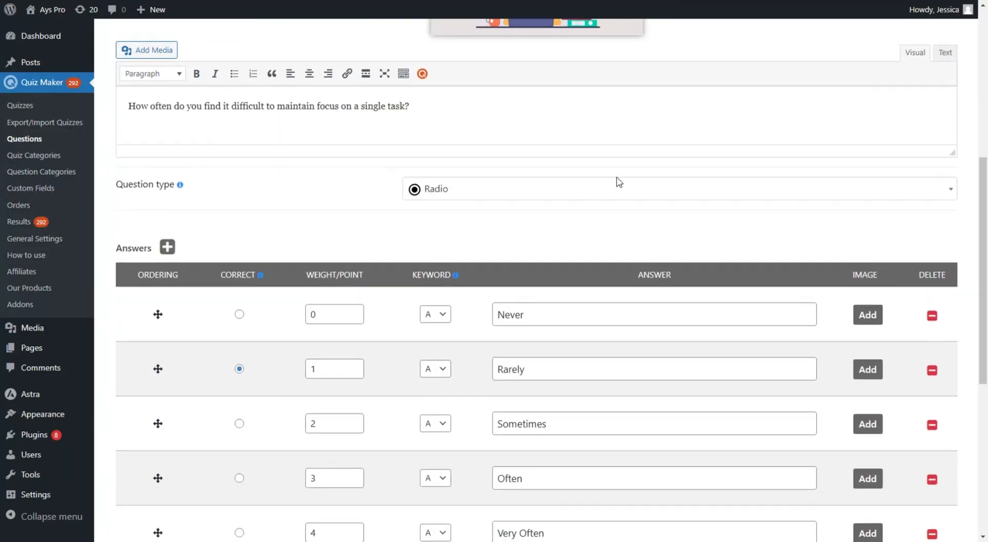
pyautogui.scroll(2, 633, 265)
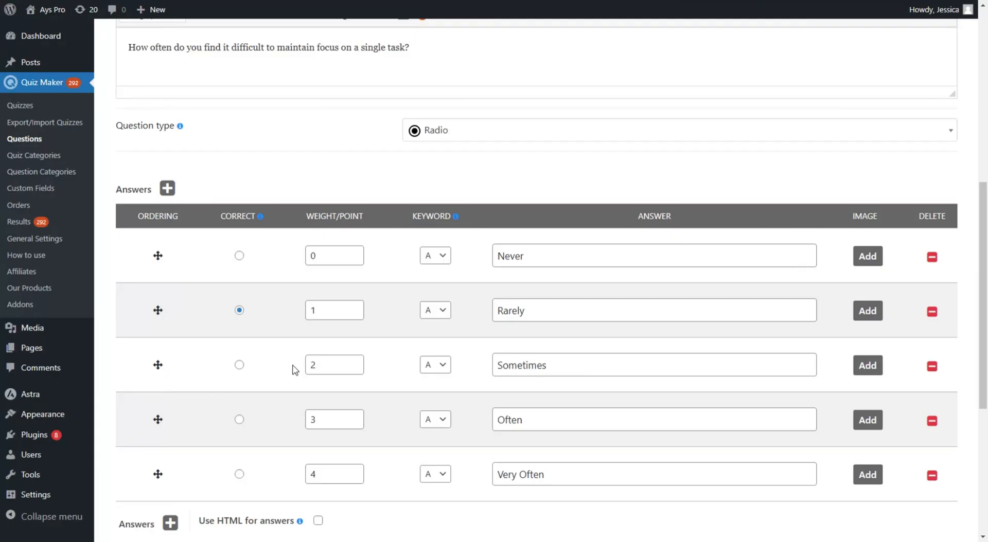
pyautogui.scroll(-5, 292, 319)
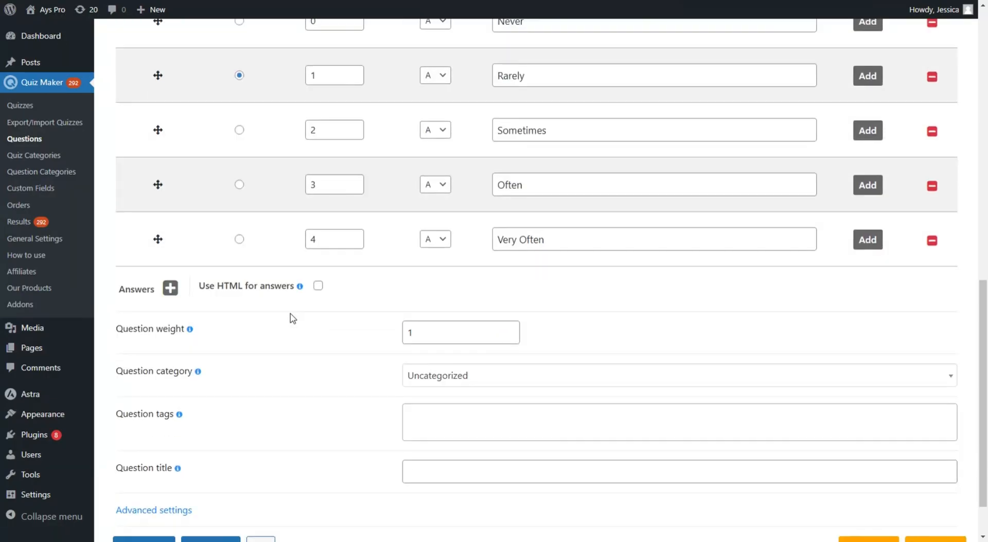
pyautogui.scroll(-2, 291, 314)
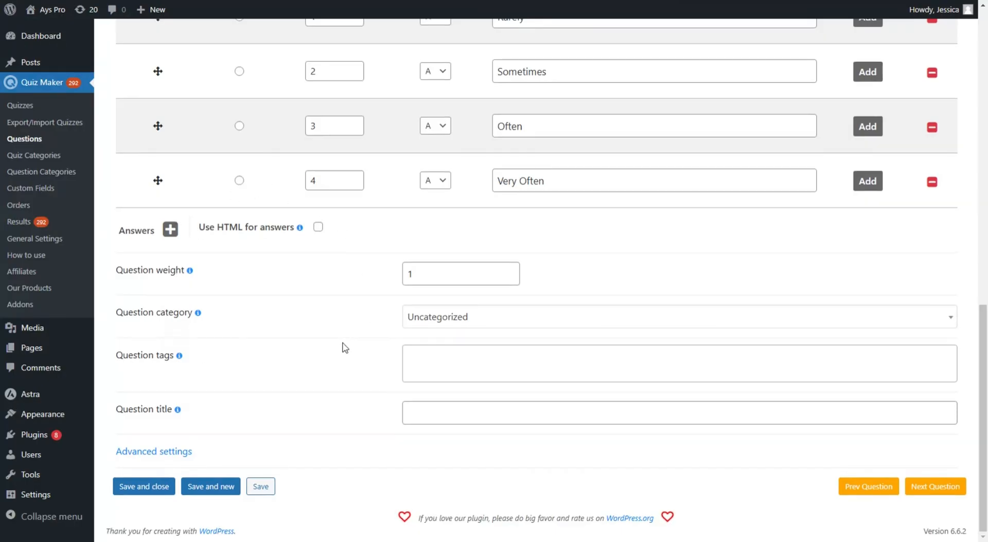
pyautogui.scroll(15, 344, 348)
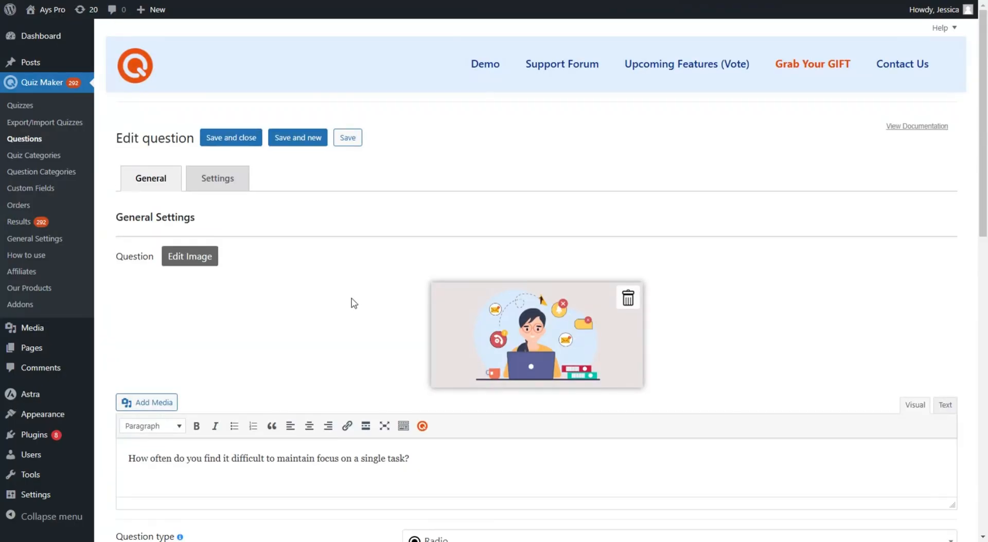
# Step: Look through the question's Settings tab options
pyautogui.click(240, 178)
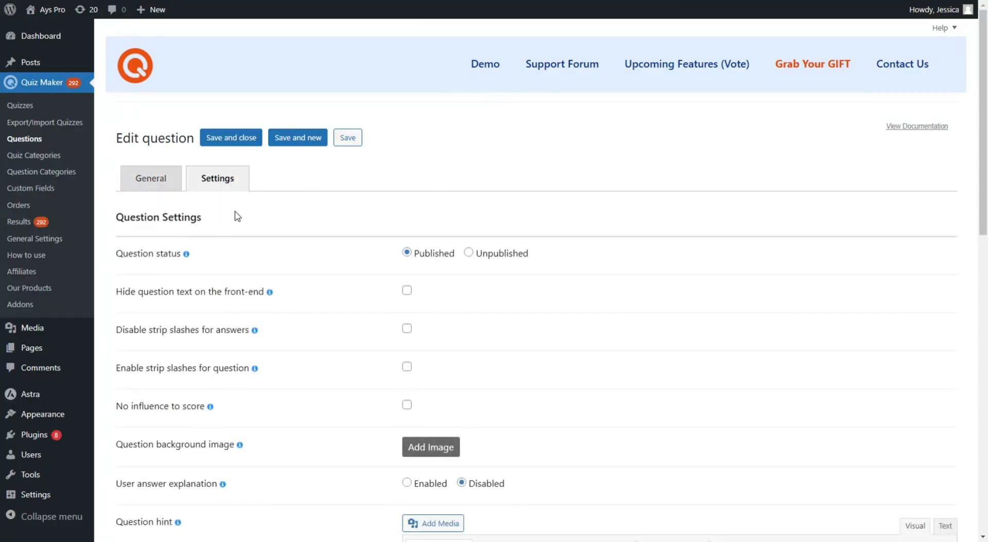
pyautogui.scroll(-10, 581, 240)
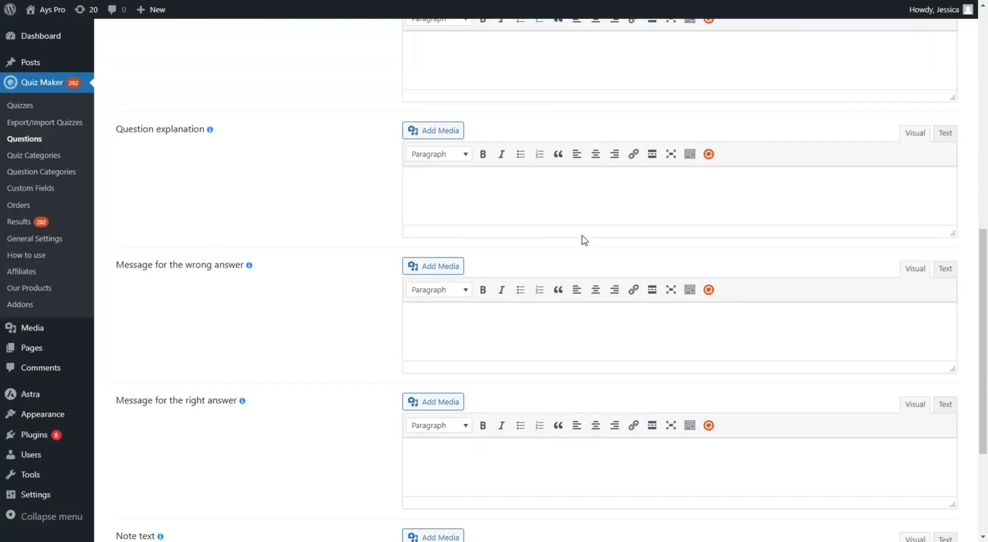
pyautogui.scroll(-4, 582, 241)
pyautogui.scroll(9, 580, 253)
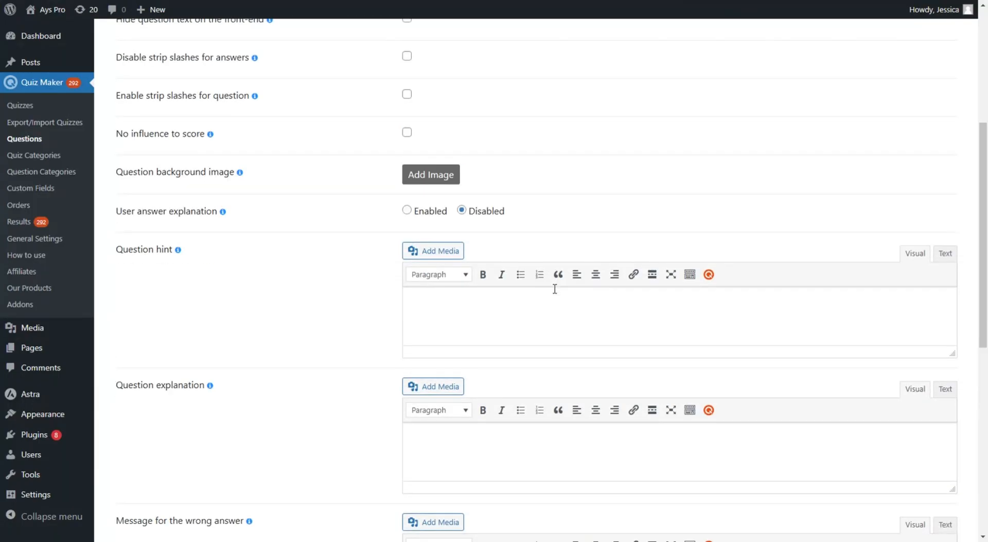
pyautogui.scroll(5, 555, 289)
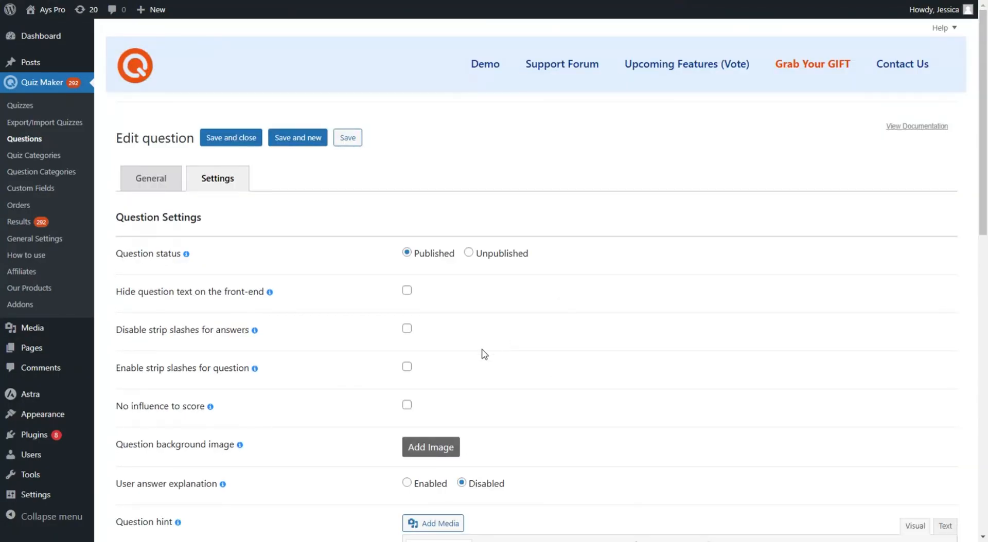
# Step: Return to the General tab and show the answers weighted 0 to 4 points
pyautogui.click(151, 179)
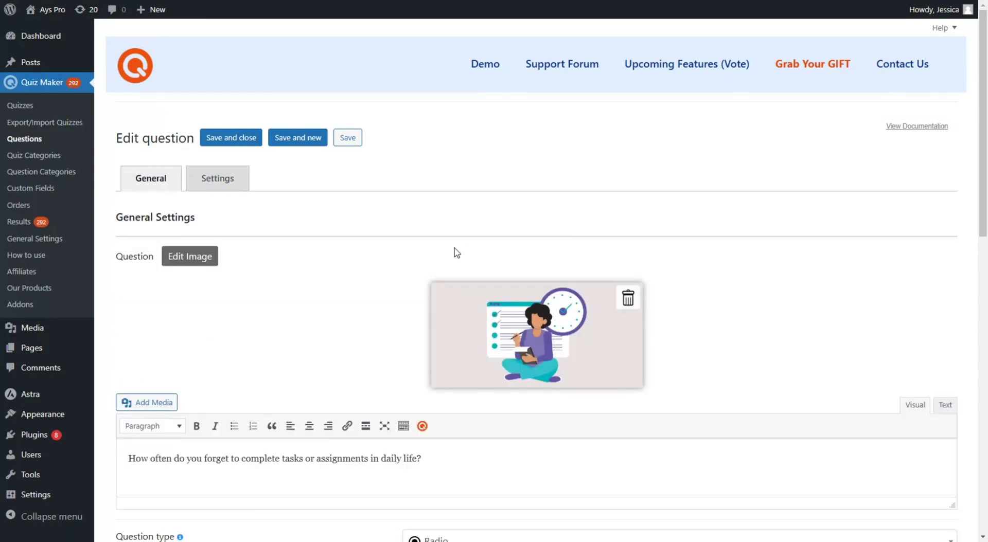
pyautogui.scroll(-1, 391, 378)
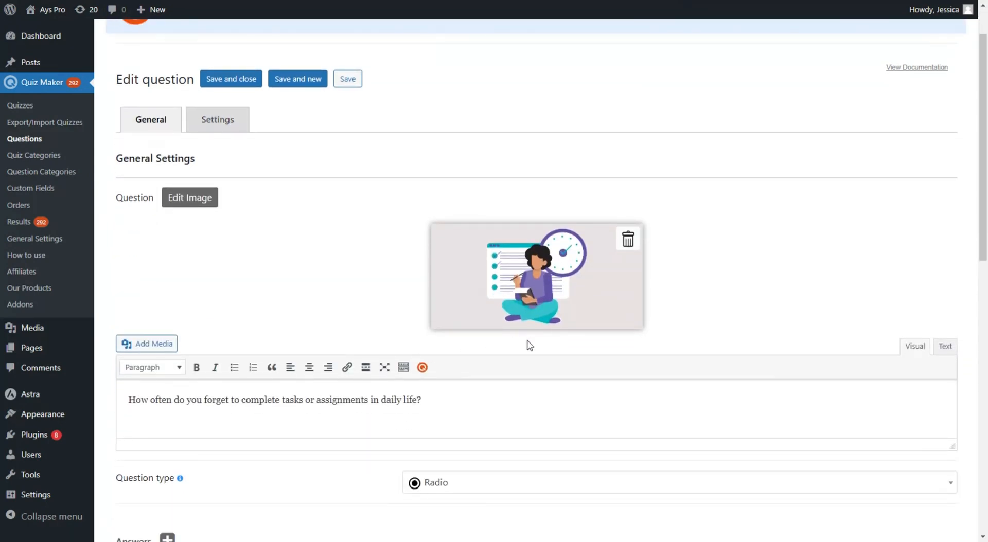
pyautogui.scroll(-2, 322, 314)
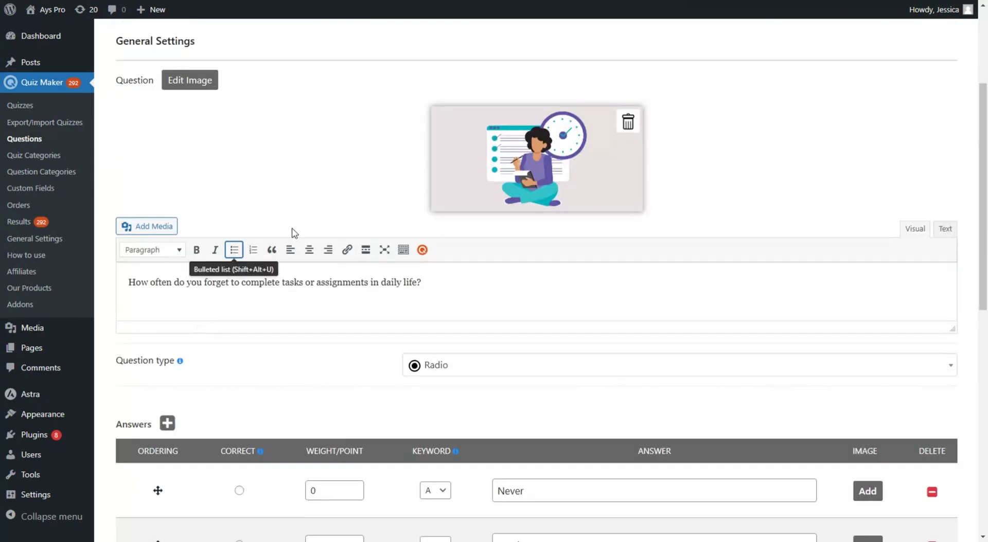
pyautogui.scroll(-2, 390, 293)
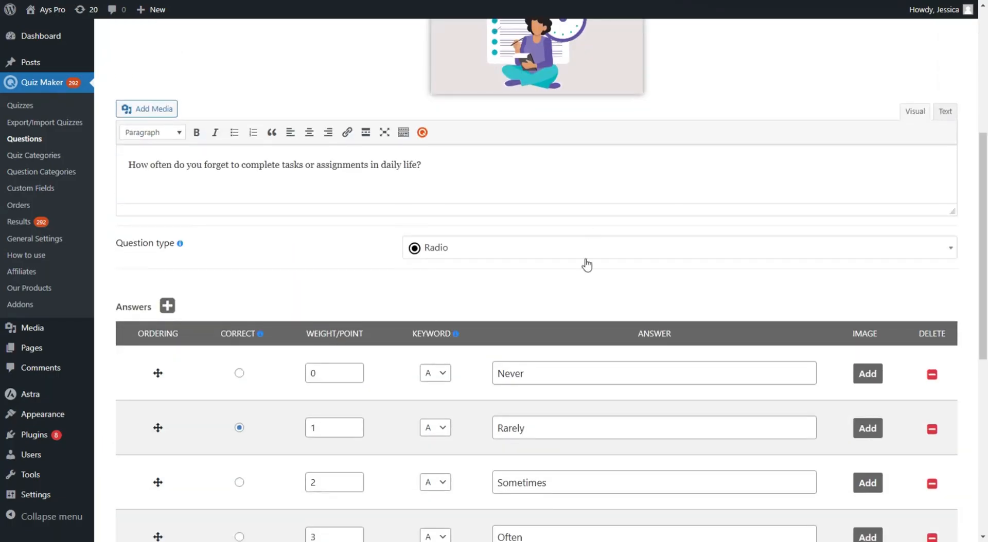
pyautogui.scroll(-3, 564, 291)
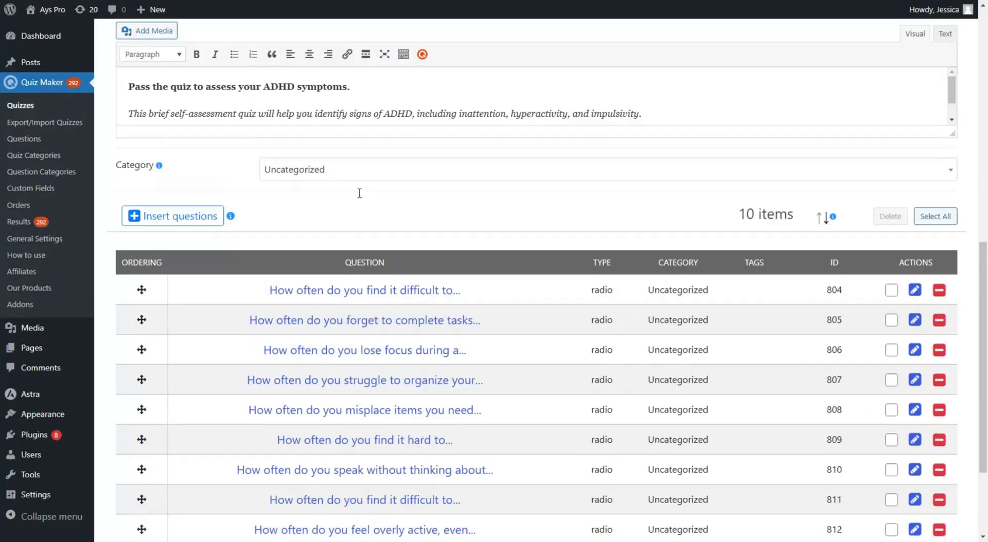
# Step: Scroll back up to the ADHD Test quiz's General settings, title and image
pyautogui.scroll(4, 463, 327)
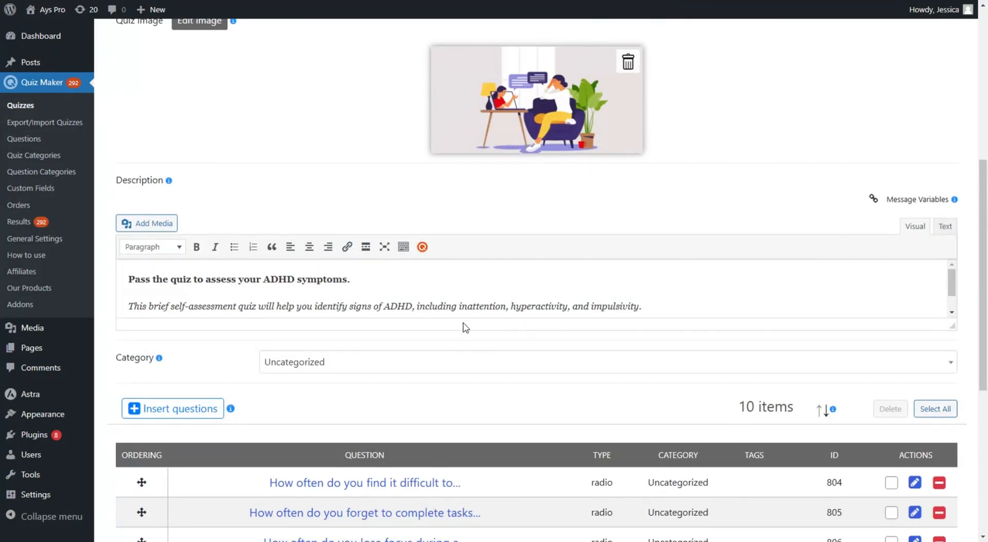
pyautogui.scroll(-7, 463, 269)
pyautogui.scroll(7, 459, 322)
pyautogui.scroll(5, 481, 307)
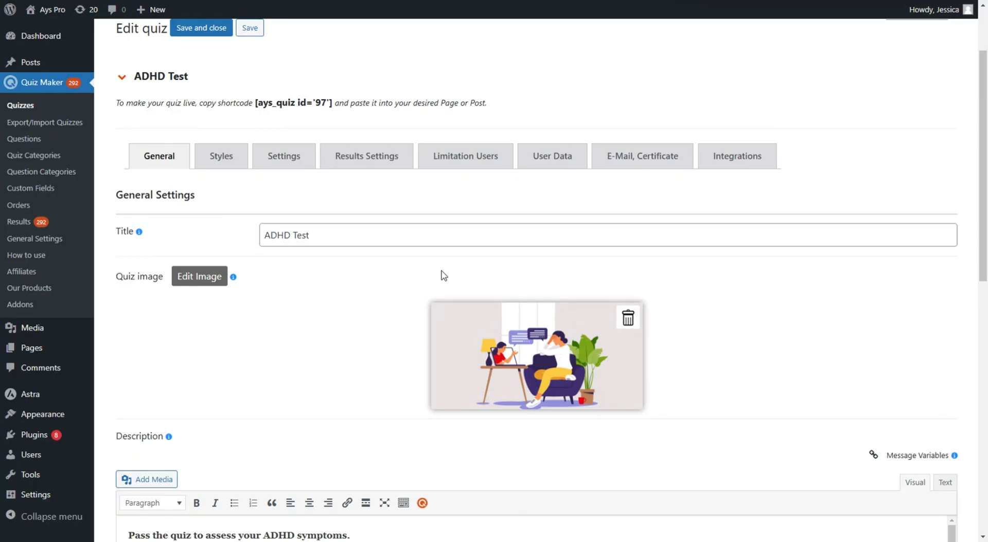
pyautogui.scroll(2, 444, 276)
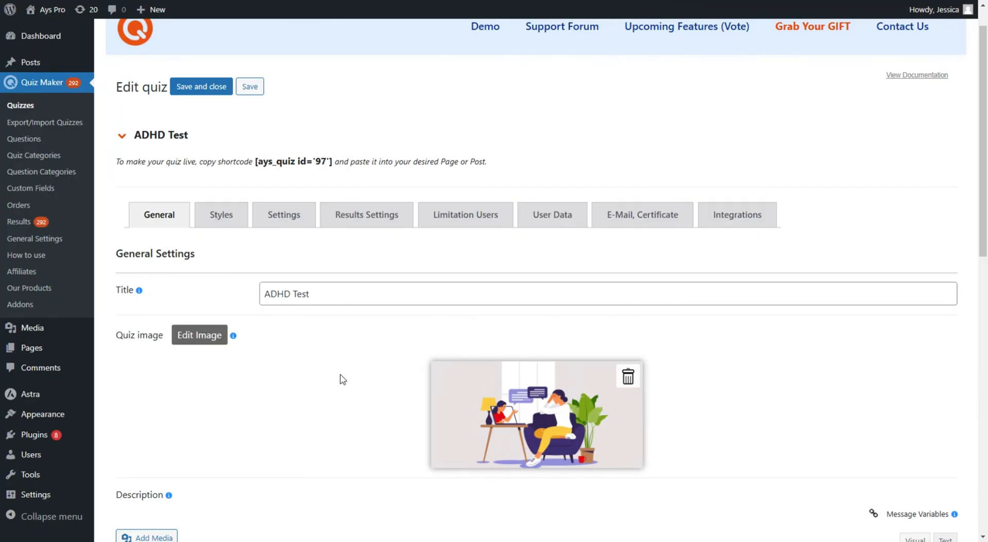
# Step: Show the Results Settings By points intervals 0–13, 14–26 and 27–40
pyautogui.click(346, 225)
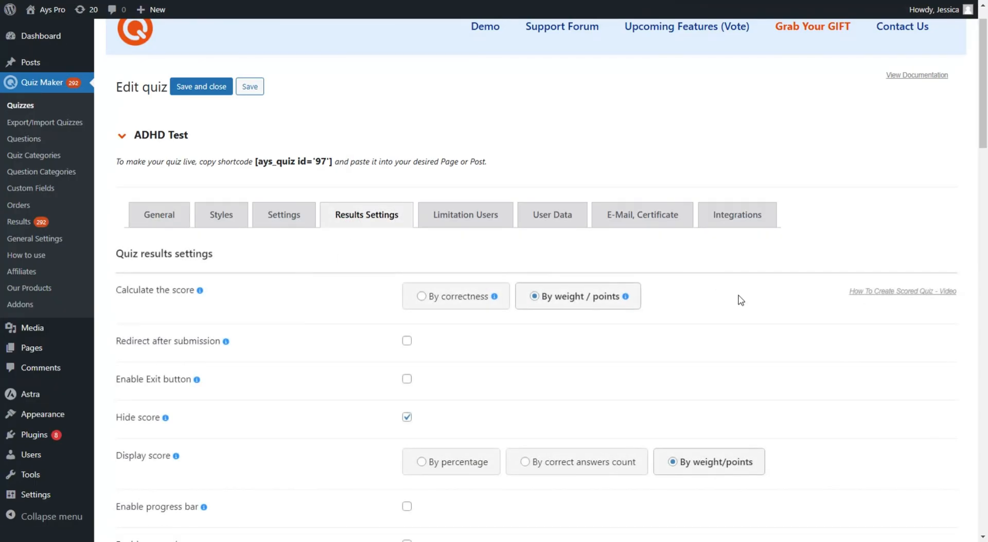
pyautogui.scroll(-1, 739, 298)
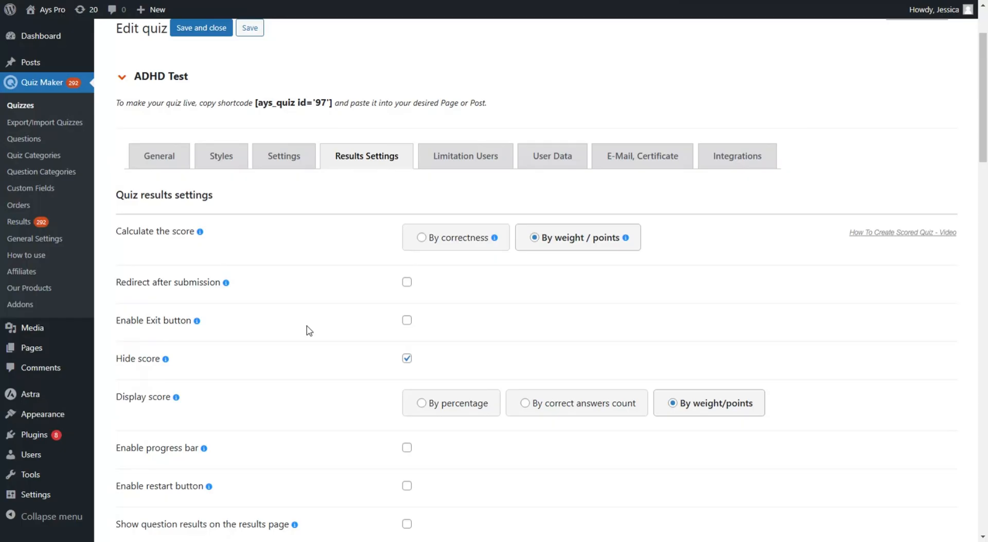
pyautogui.scroll(-13, 478, 289)
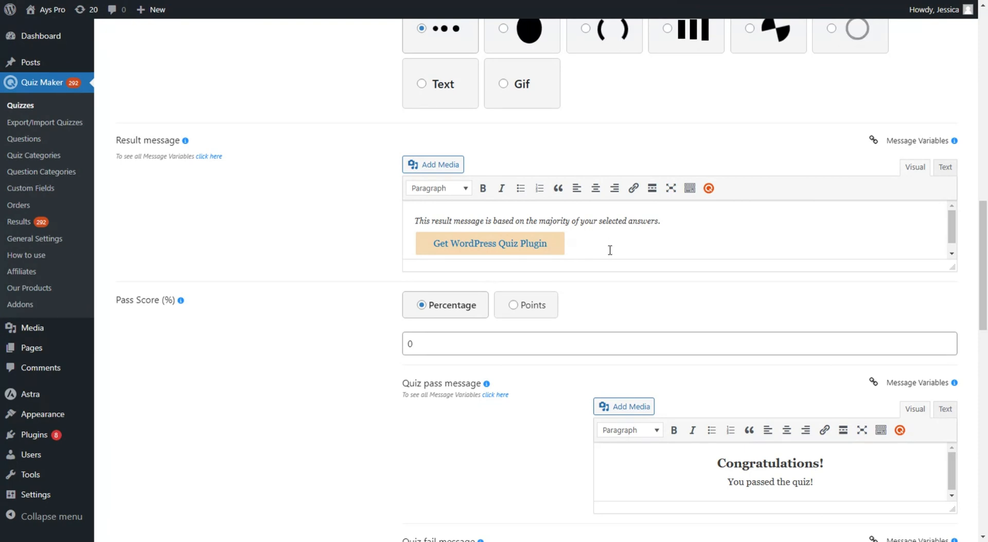
pyautogui.scroll(1, 646, 286)
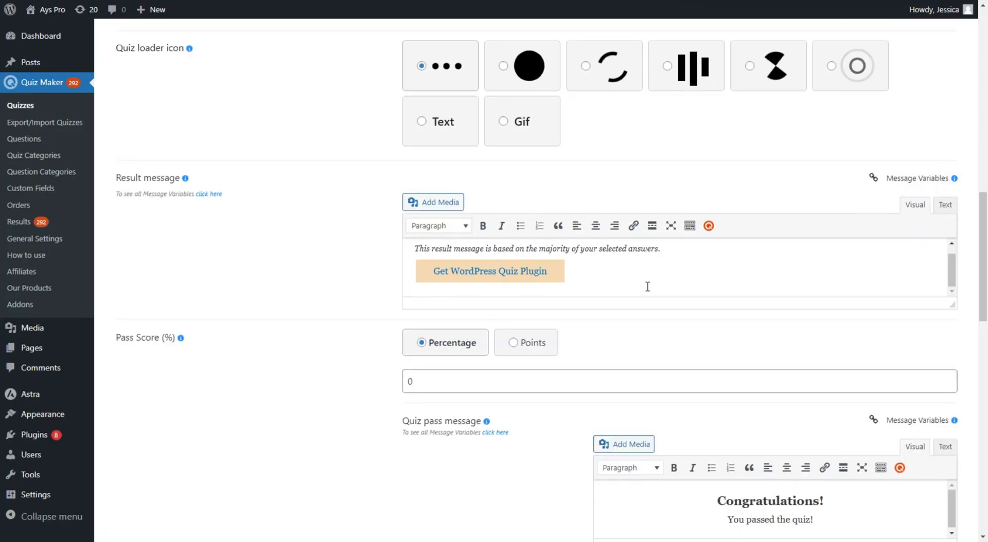
pyautogui.scroll(-3, 647, 287)
pyautogui.scroll(-12, 648, 292)
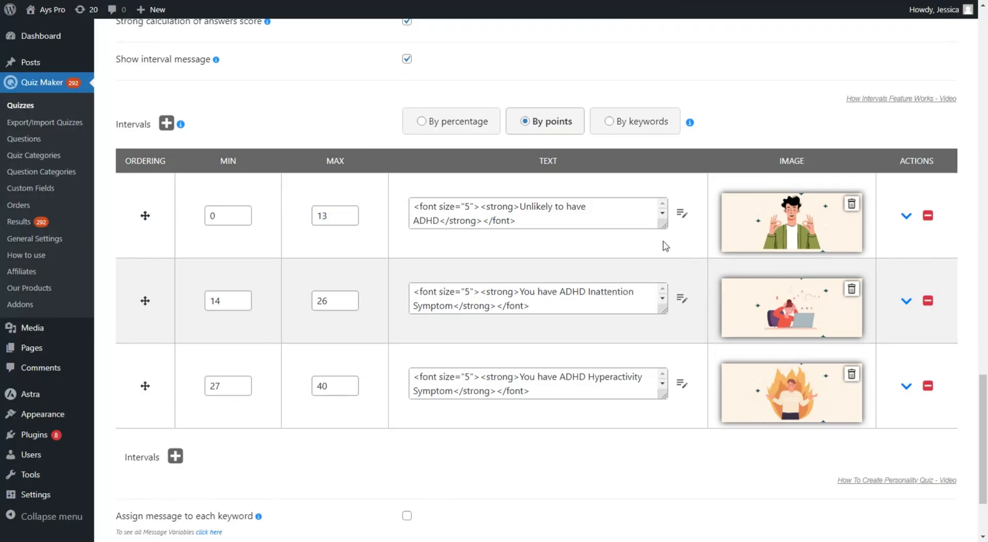
# Step: Enlarge the 0–13 interval's message box to read the full Unlikely to have ADHD text
pyautogui.moveTo(664, 226); pyautogui.dragTo(696, 289)
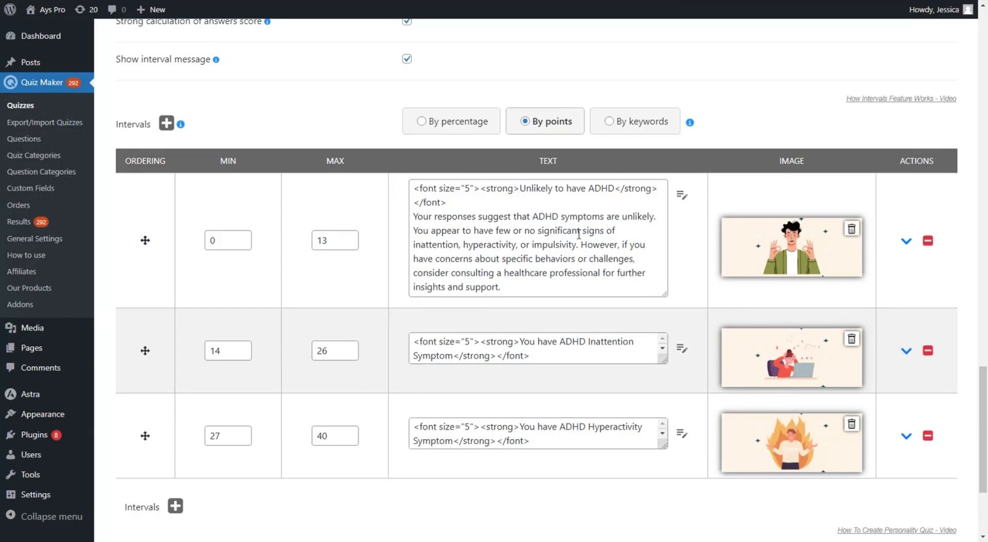
pyautogui.click(682, 196)
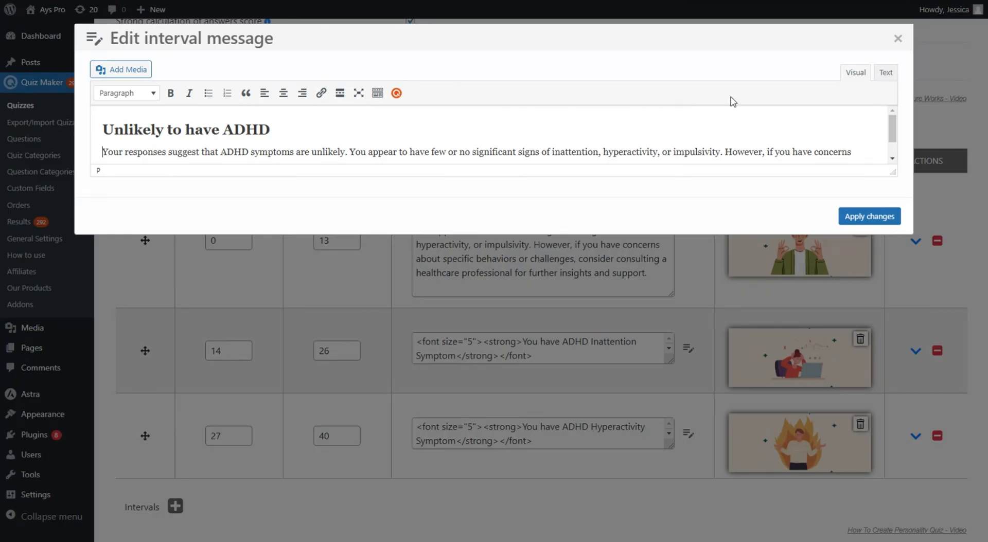
pyautogui.click(895, 38)
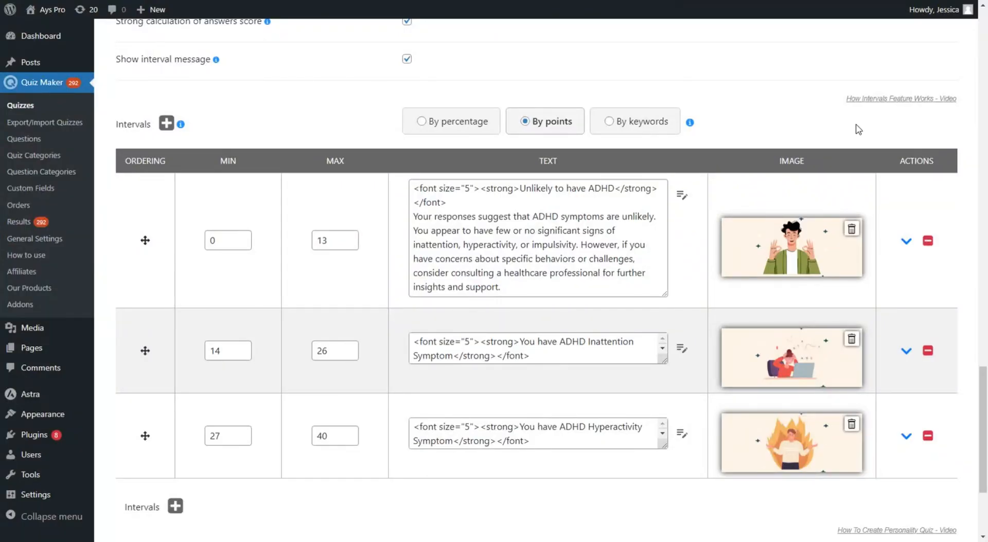
pyautogui.click(906, 241)
# Step: Expand the second and third intervals' Redirect and E-mail Attachment options, then return to the top
pyautogui.scroll(-1, 434, 346)
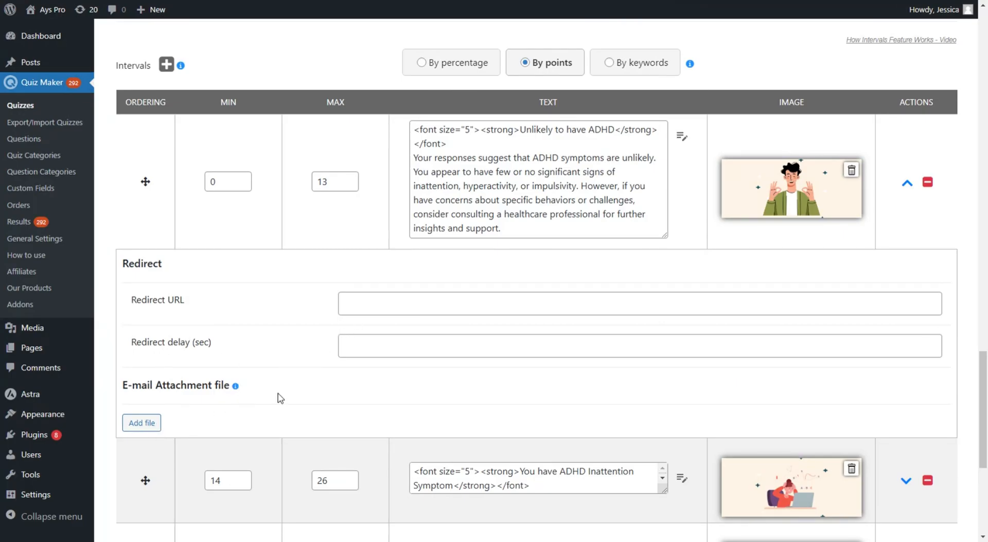
pyautogui.scroll(-3, 622, 324)
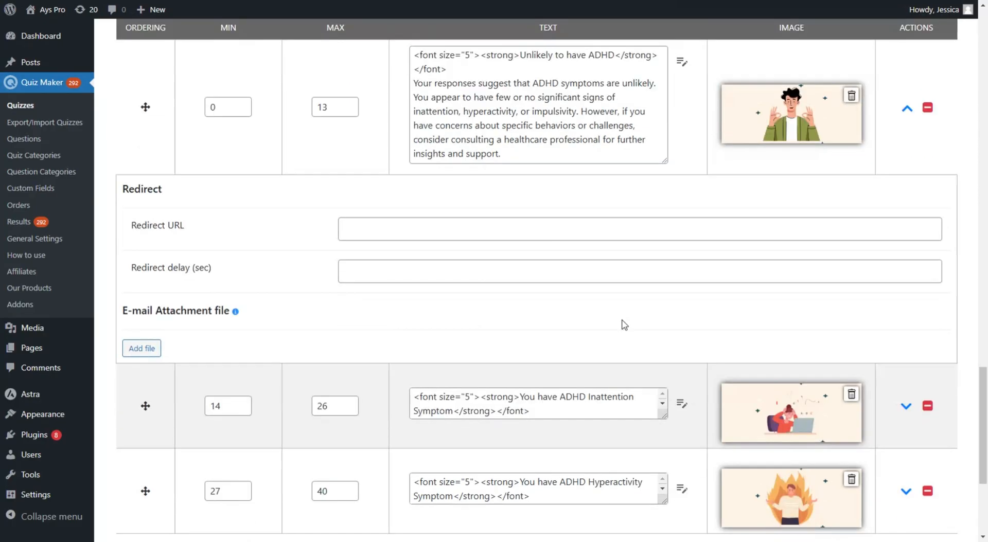
pyautogui.click(906, 364)
pyautogui.scroll(-2, 545, 187)
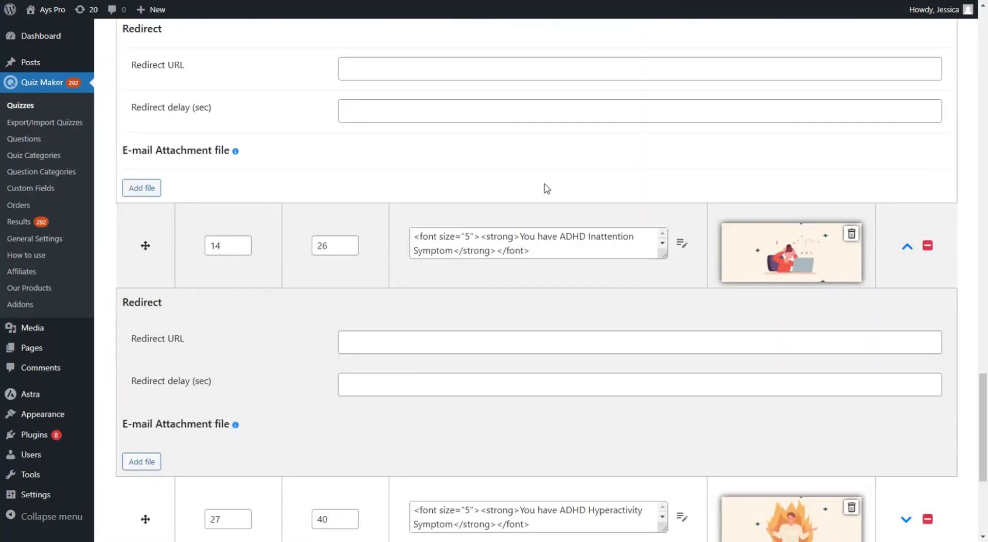
pyautogui.scroll(-3, 498, 360)
pyautogui.click(908, 346)
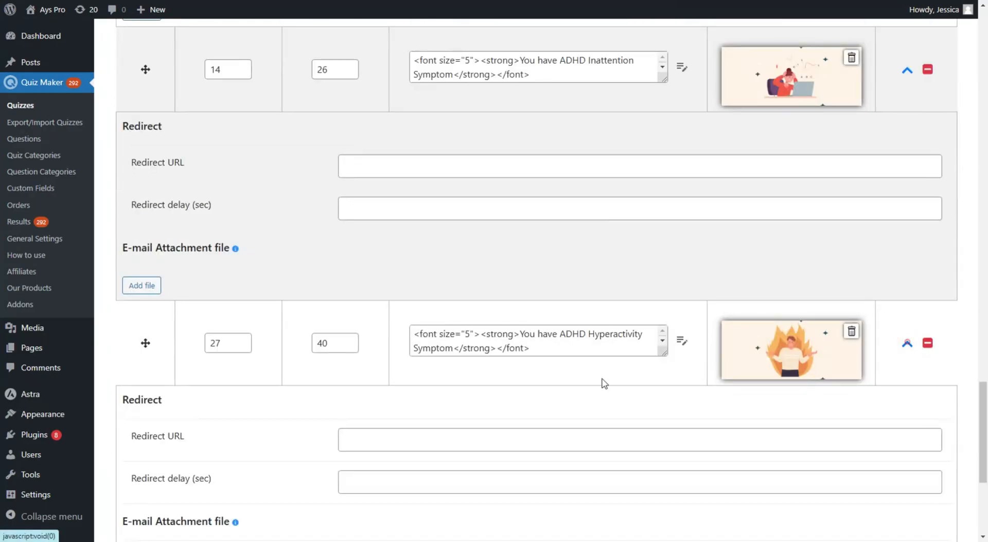
pyautogui.scroll(-2, 416, 339)
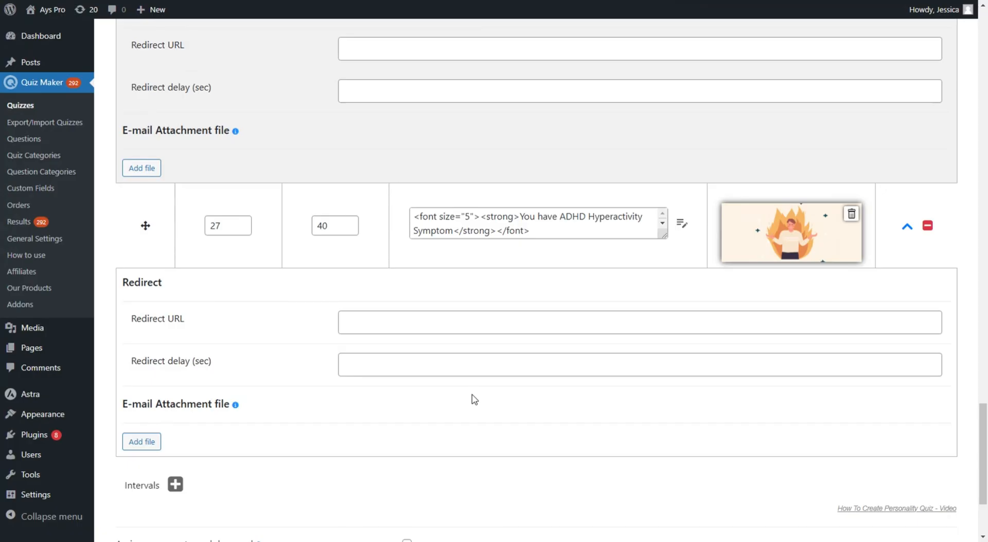
pyautogui.scroll(10, 474, 399)
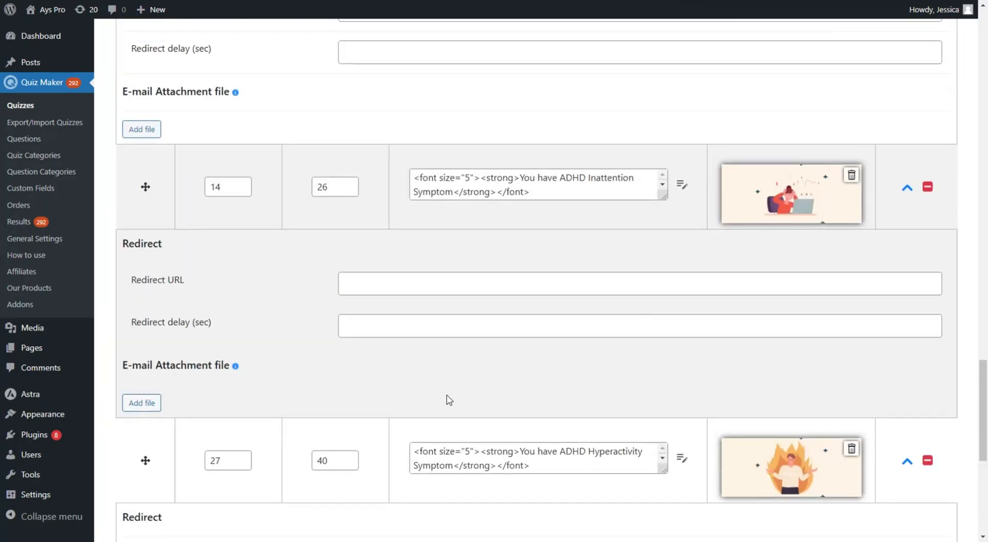
pyautogui.scroll(1, 468, 363)
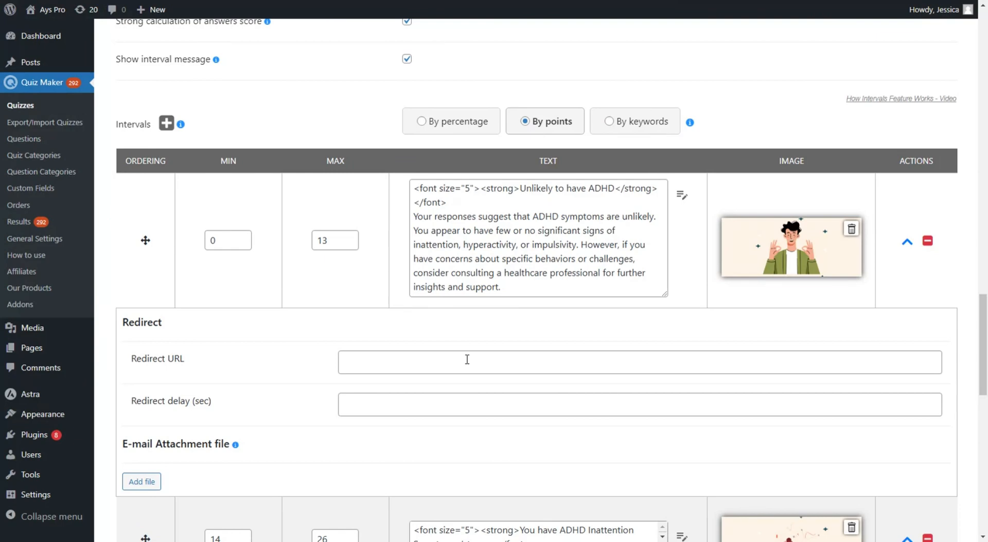
pyautogui.scroll(14, 466, 359)
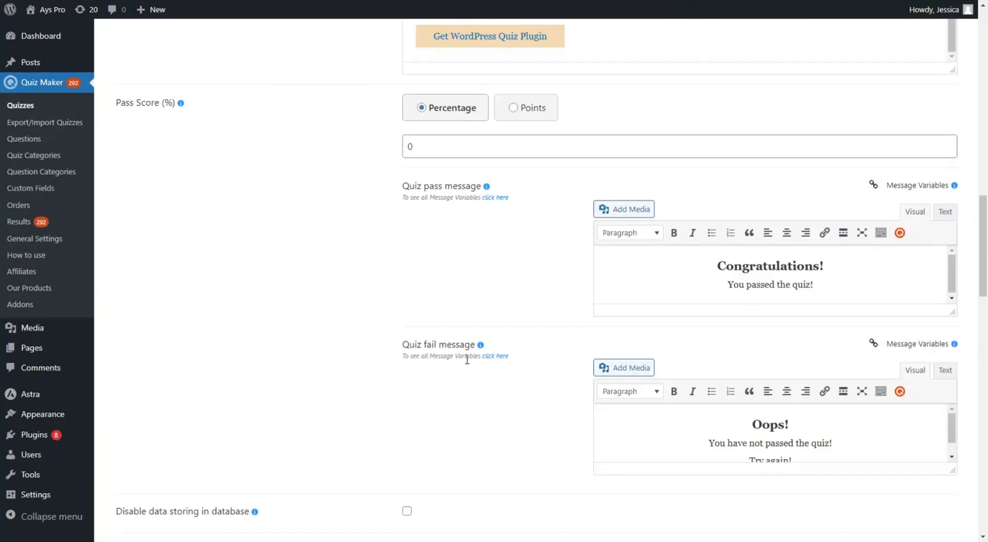
pyautogui.scroll(14, 468, 364)
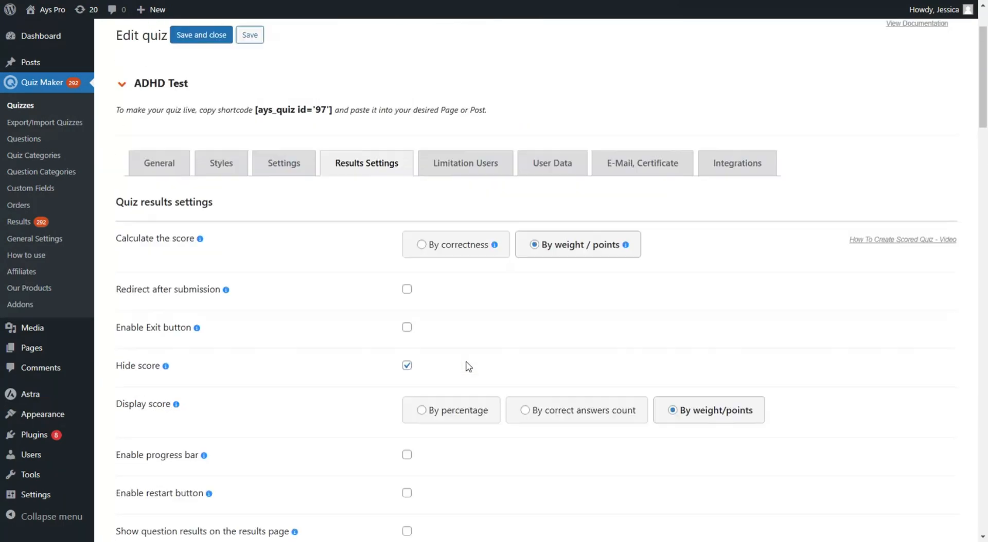
pyautogui.click(546, 260)
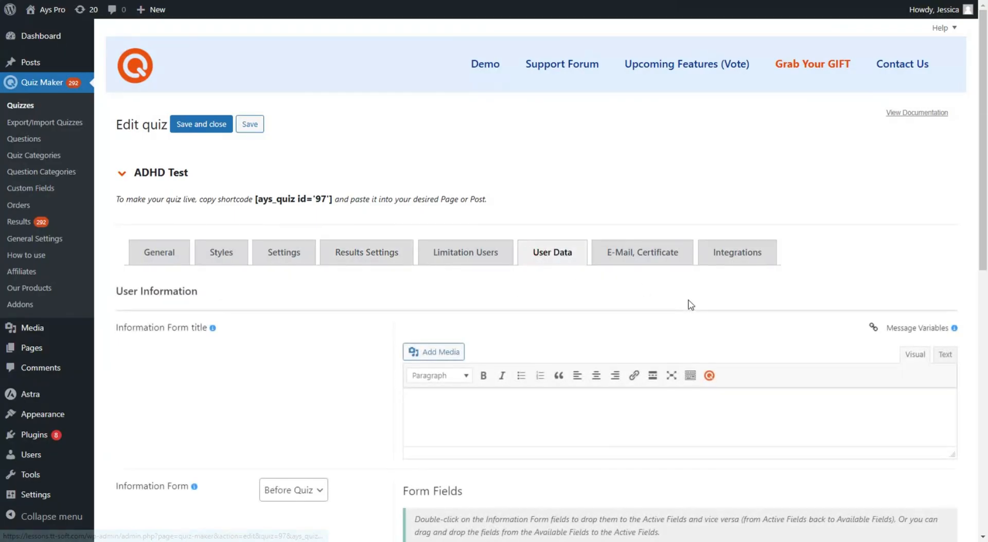
pyautogui.scroll(-3, 556, 336)
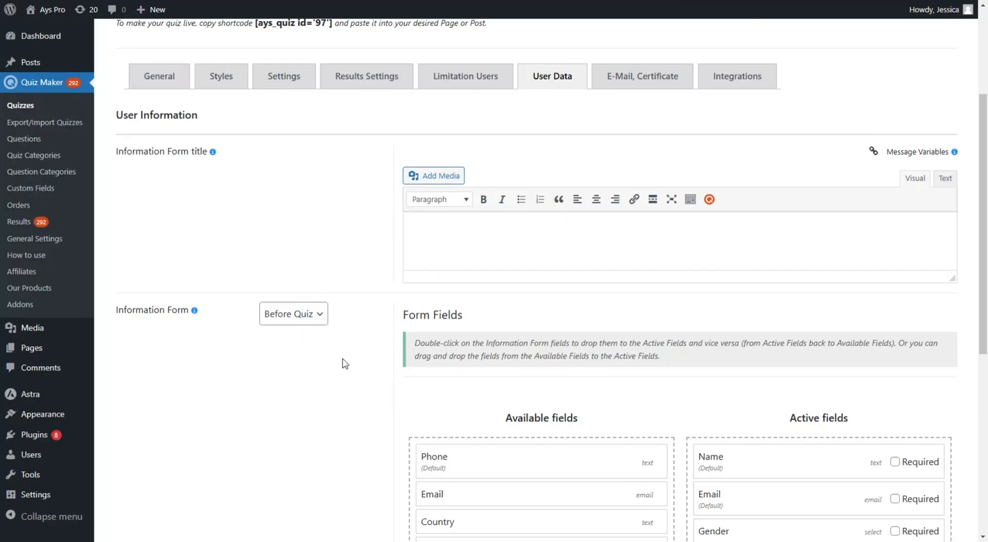
pyautogui.scroll(-1, 346, 355)
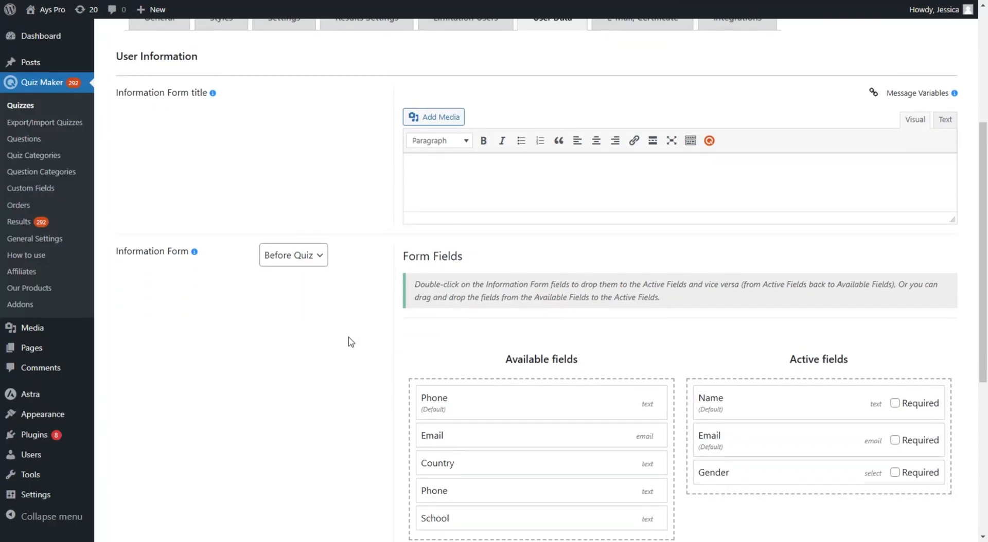
pyautogui.scroll(-2, 349, 344)
pyautogui.scroll(1, 350, 337)
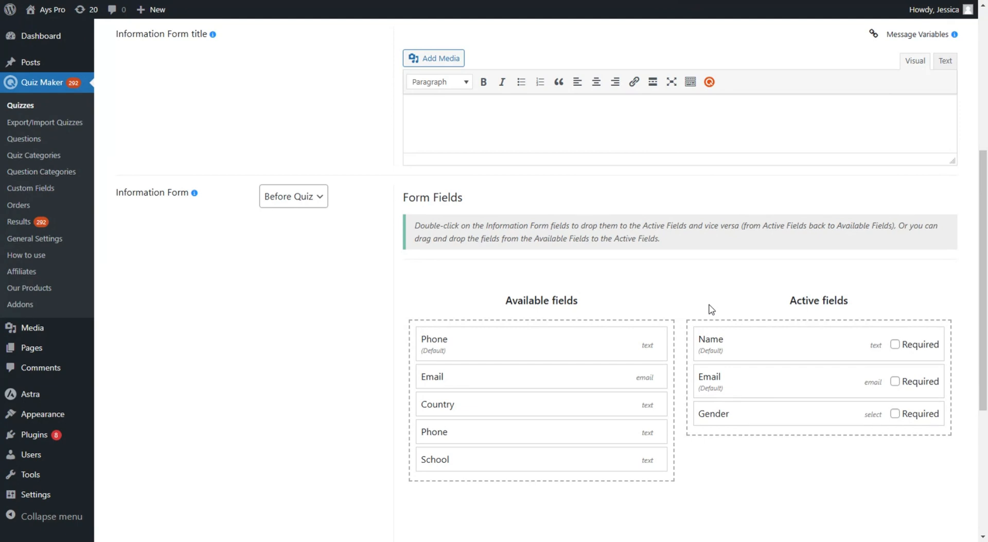
pyautogui.scroll(6, 534, 331)
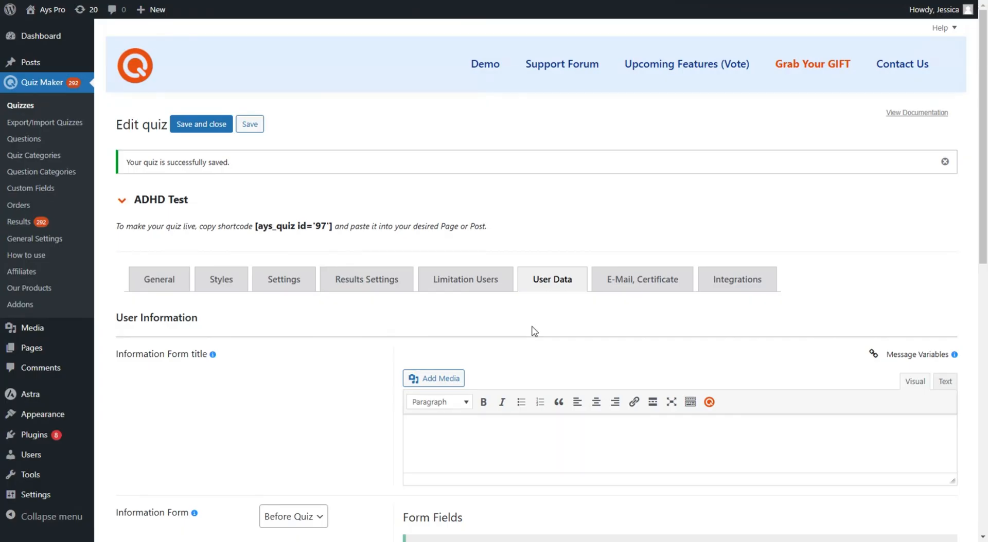
# Step: Copy the shortcode [ays_quiz id='97'] and paste it into a new post's first block
pyautogui.click(322, 225)
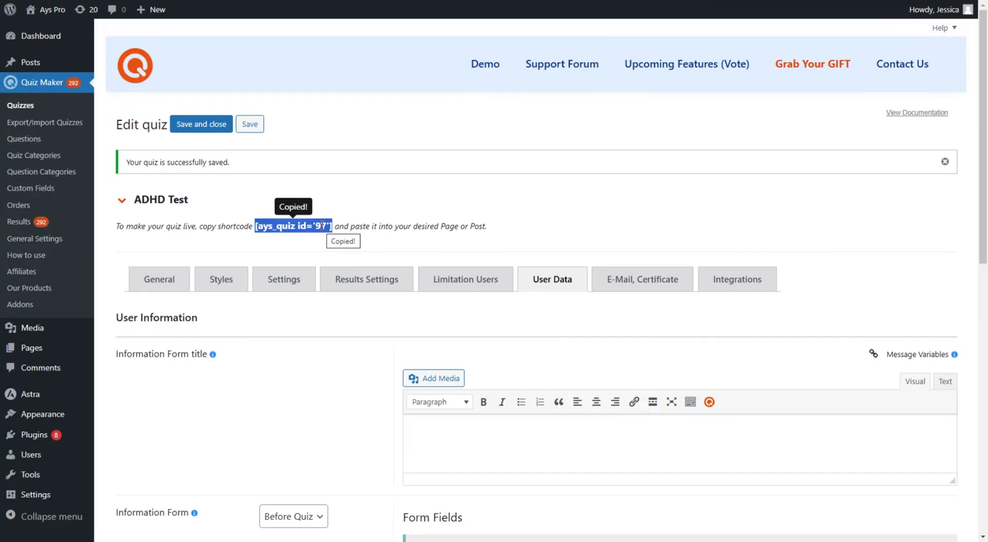
pyautogui.moveTo(72, 64)
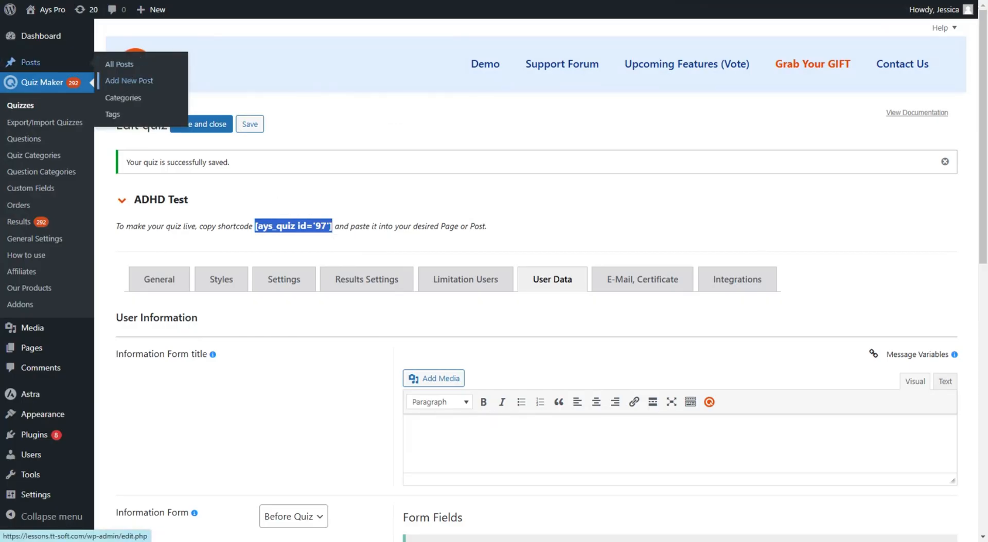
pyautogui.click(128, 81)
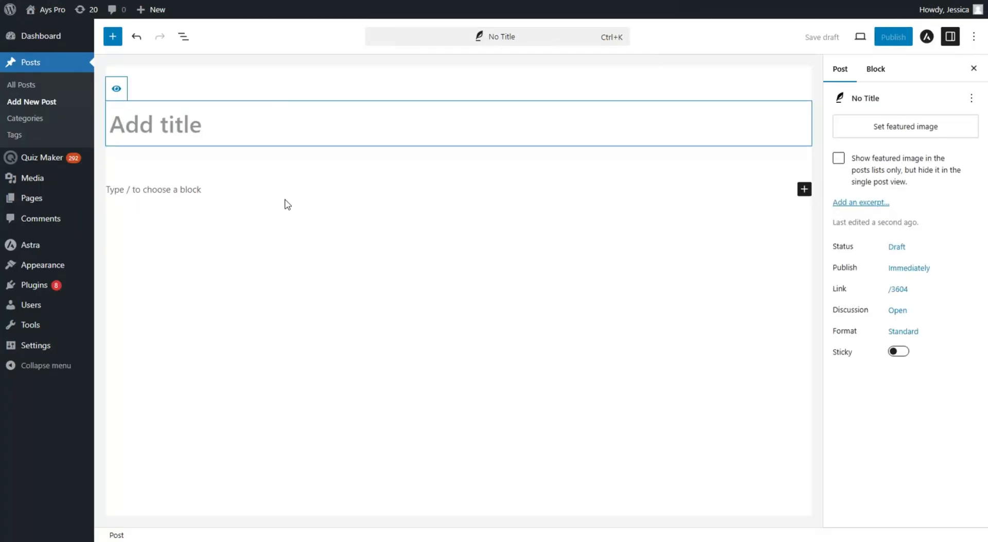
pyautogui.click(286, 191)
pyautogui.click(286, 178)
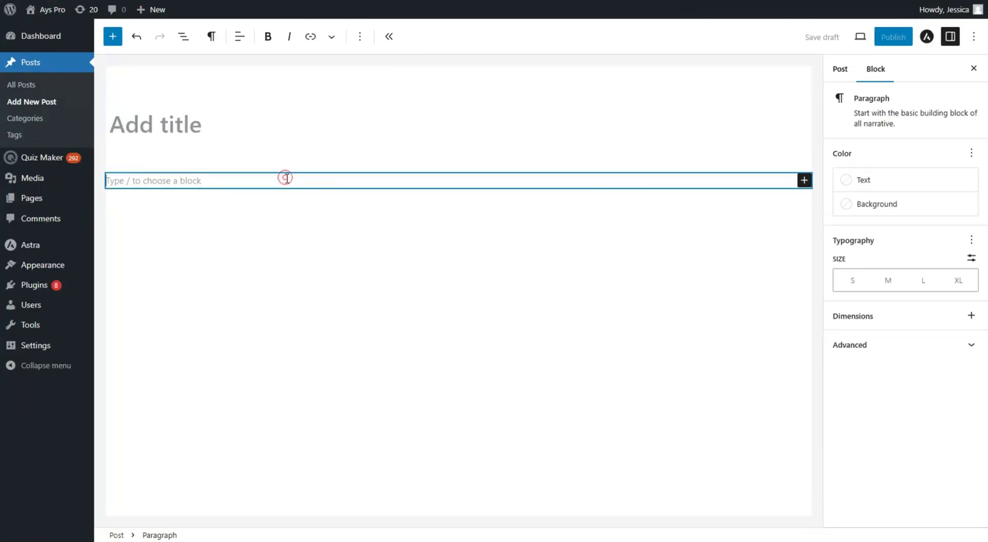
pyautogui.hotkey('ctrl', 'v')
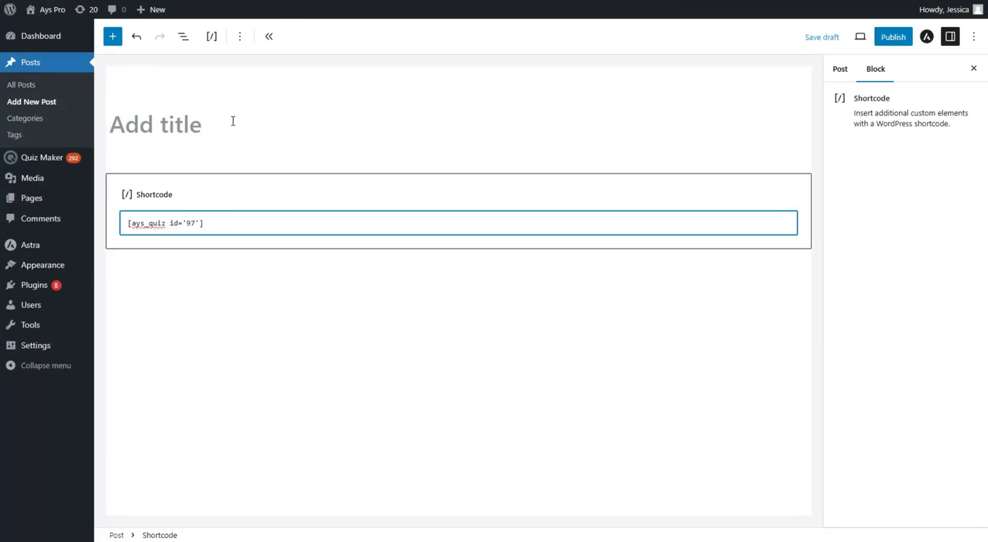
# Step: Title the post 'ADHD Test'
pyautogui.click(233, 121)
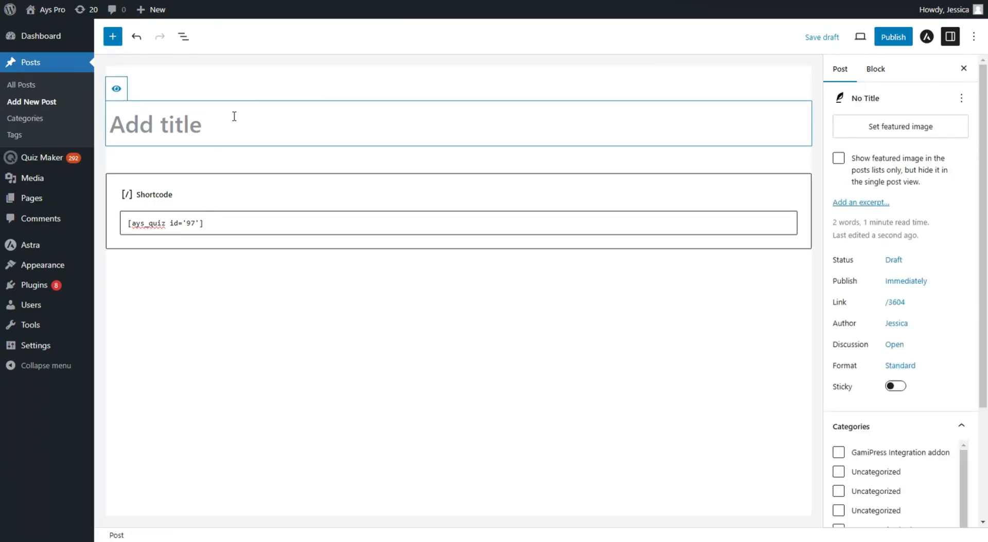
pyautogui.write('D')
pyautogui.press('BackSpace')
pyautogui.write('A')
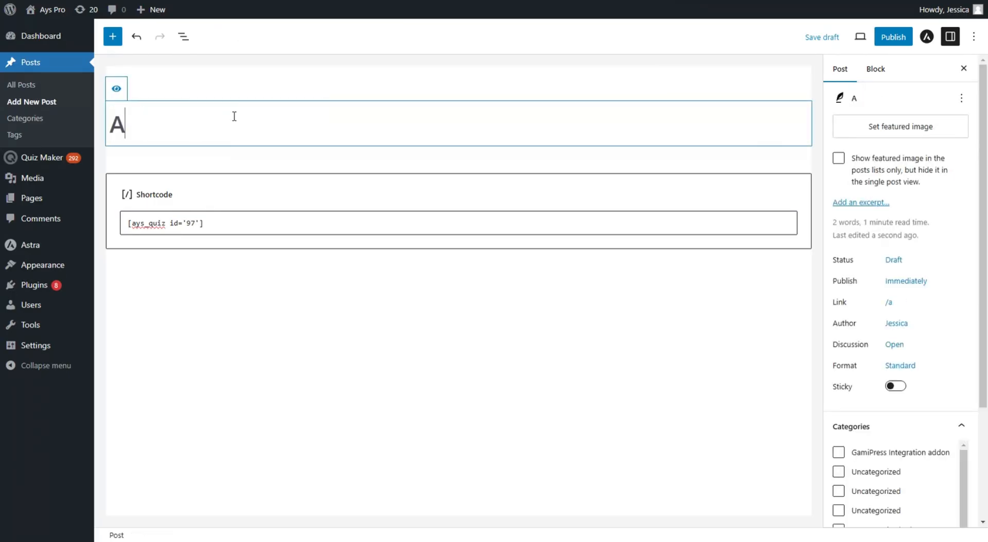
pyautogui.write('DHD ')
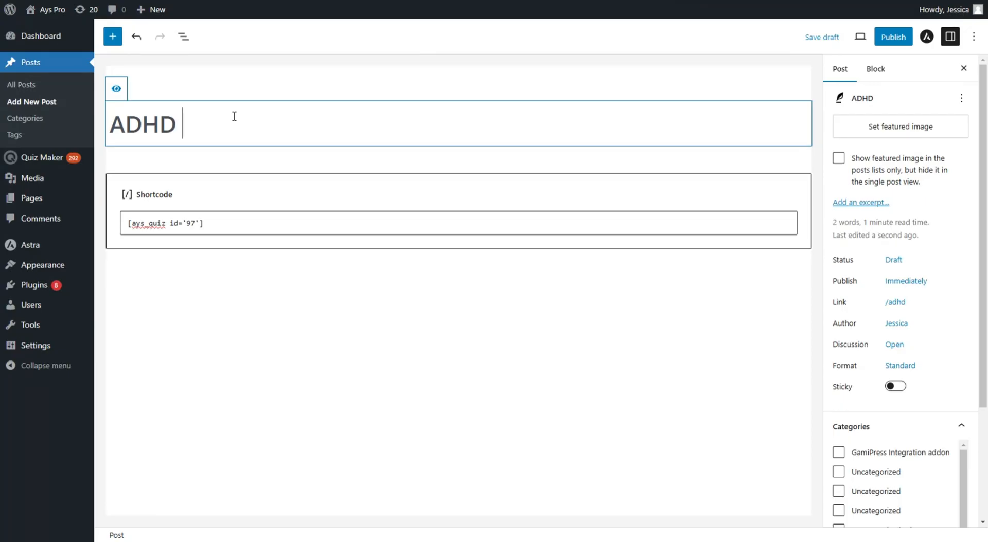
pyautogui.write('Tesr')
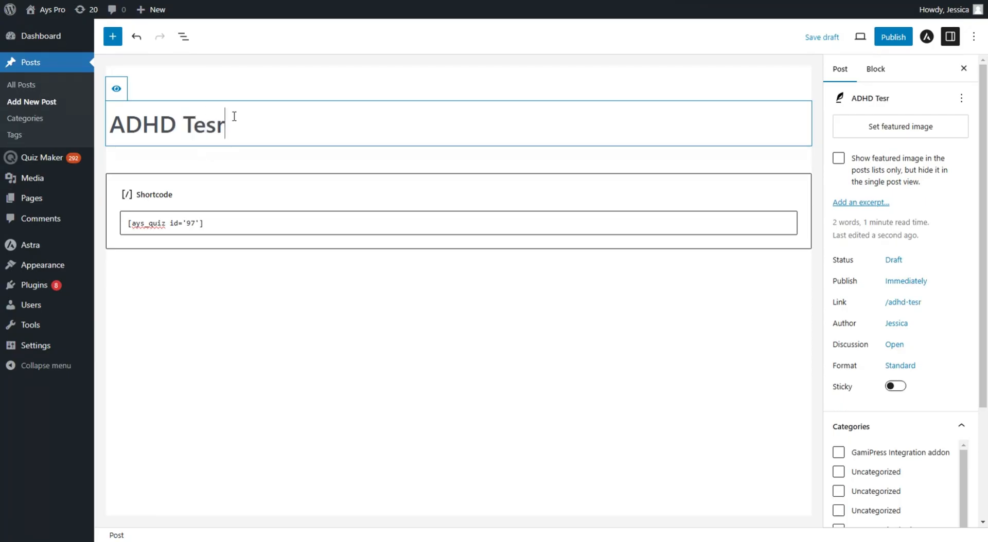
pyautogui.press('BackSpace')
pyautogui.write('t')
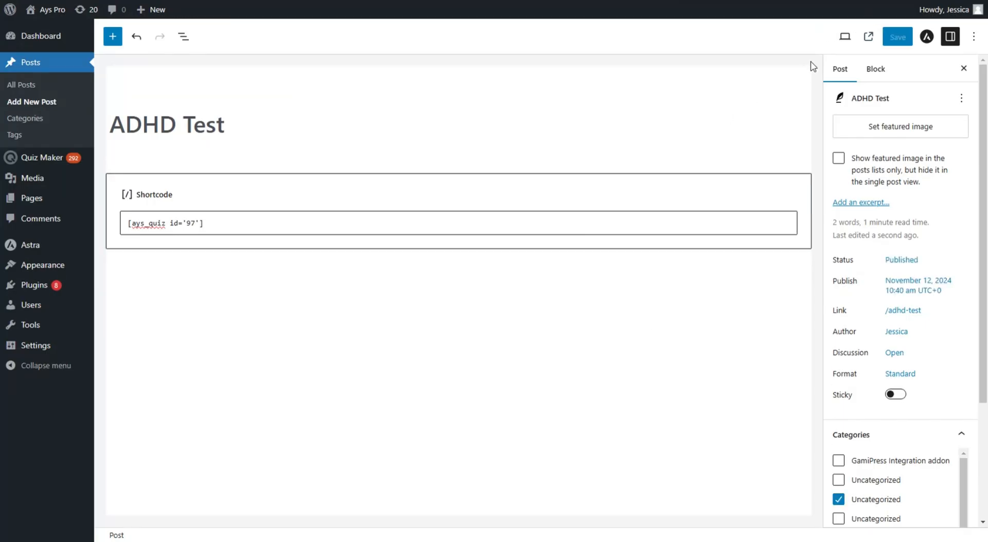
# Step: View the published ADHD Test post on the site and start the quiz
pyautogui.click(868, 36)
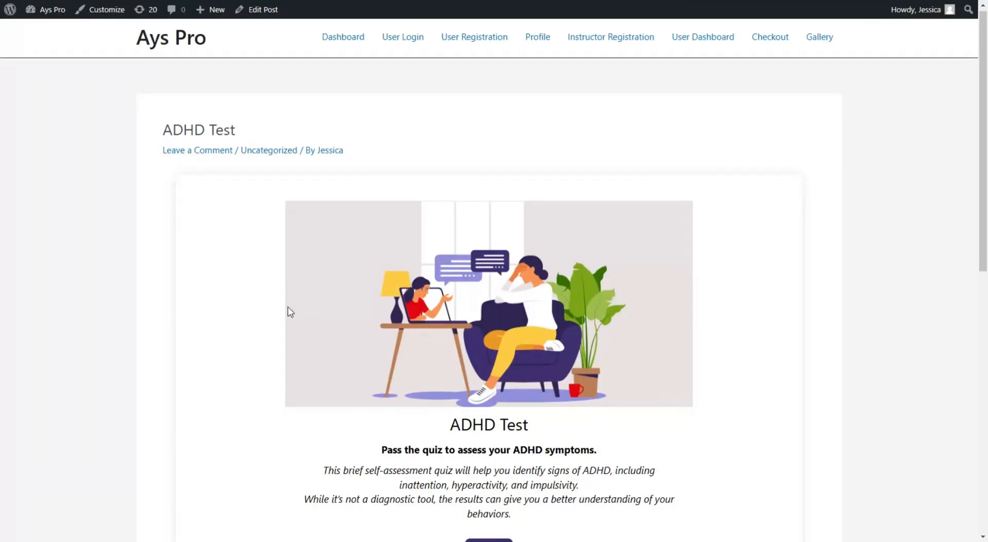
pyautogui.scroll(-2, 286, 311)
pyautogui.scroll(1, 609, 354)
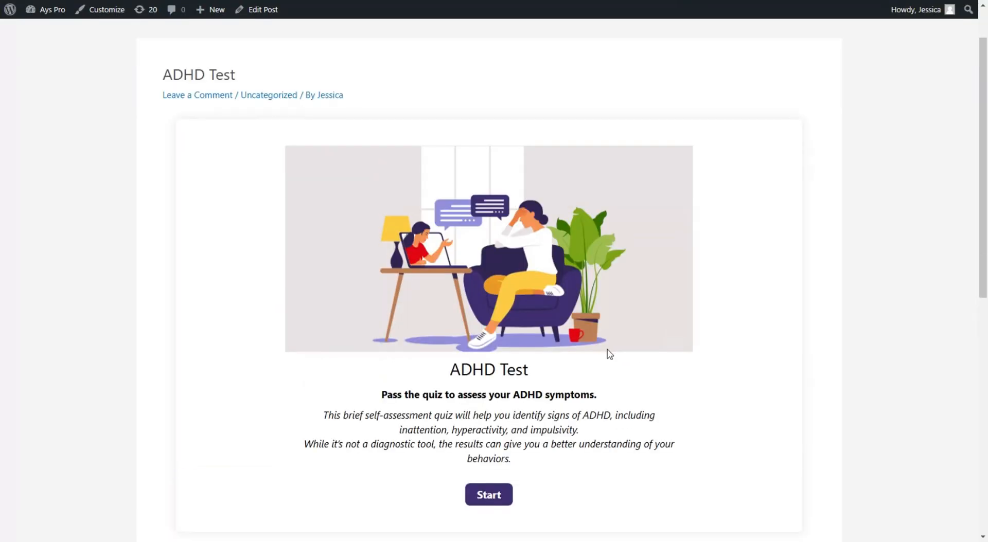
pyautogui.scroll(-1, 592, 365)
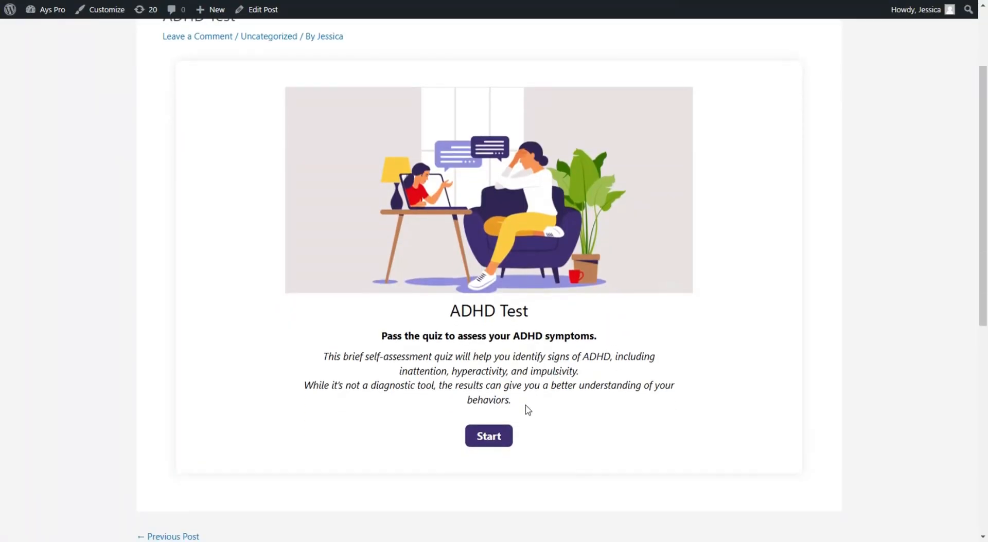
pyautogui.click(505, 437)
# Step: Enter a name and e-mail, choose Female as gender, continue, and answer question 1 Rarely
pyautogui.scroll(1, 370, 216)
pyautogui.click(360, 176)
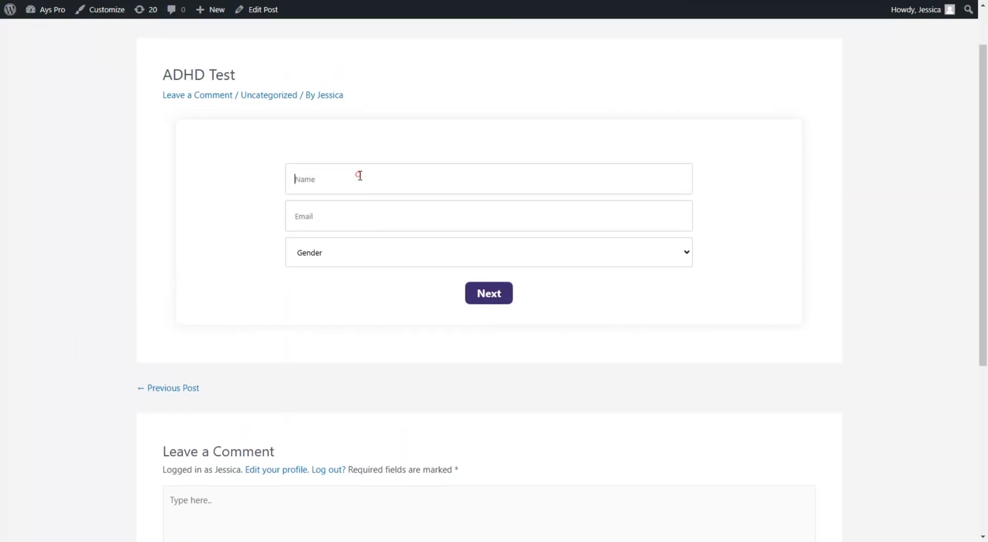
pyautogui.write('Monica')
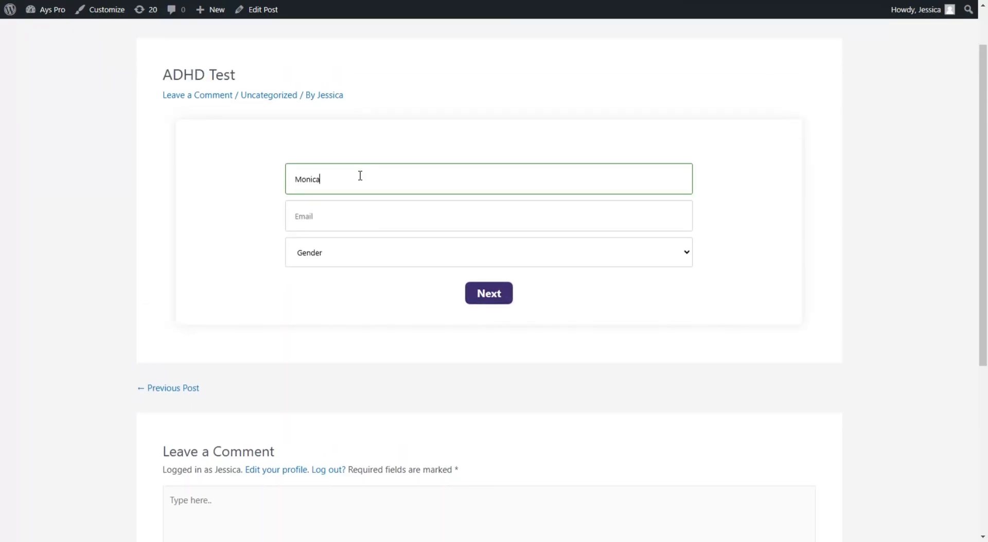
pyautogui.click(361, 216)
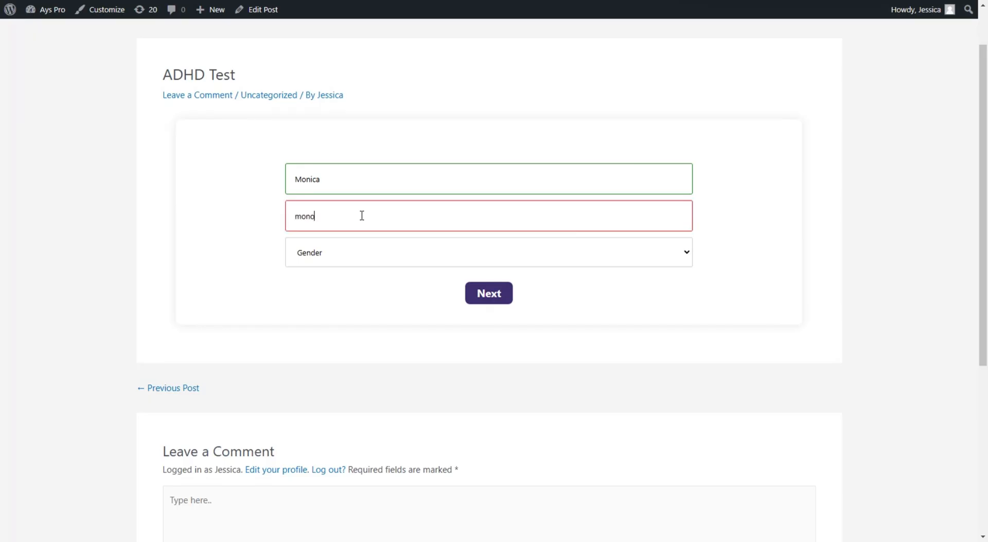
pyautogui.click(352, 257)
pyautogui.click(344, 305)
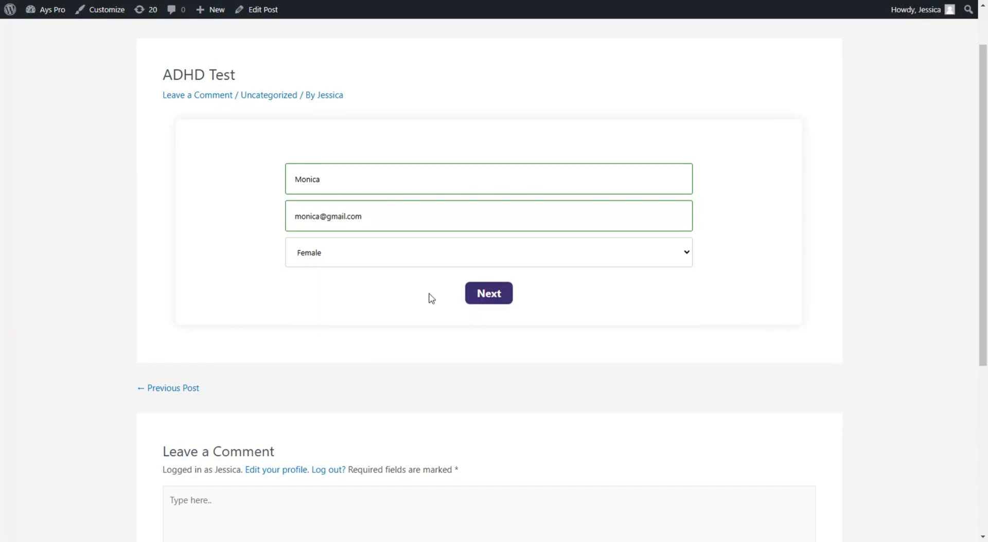
pyautogui.click(478, 292)
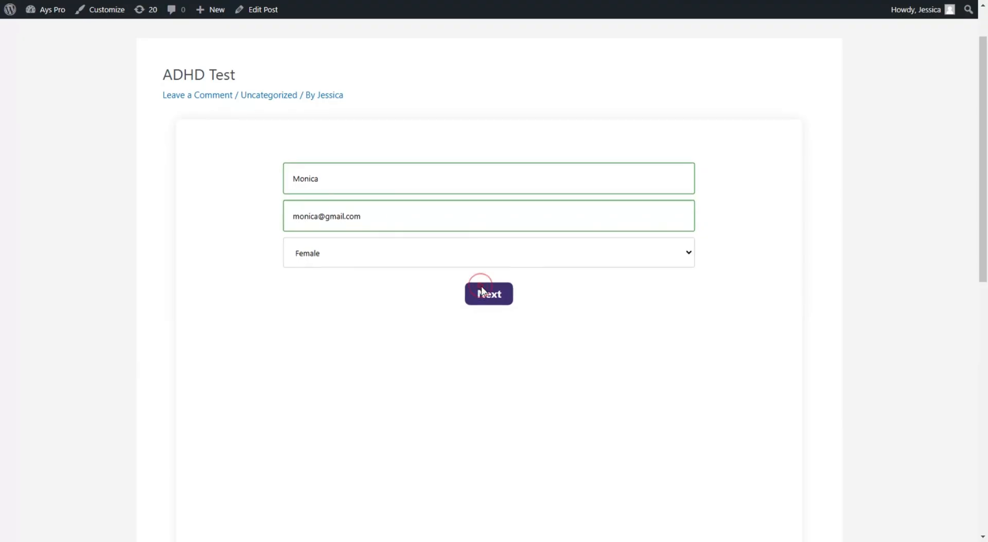
pyautogui.click(389, 376)
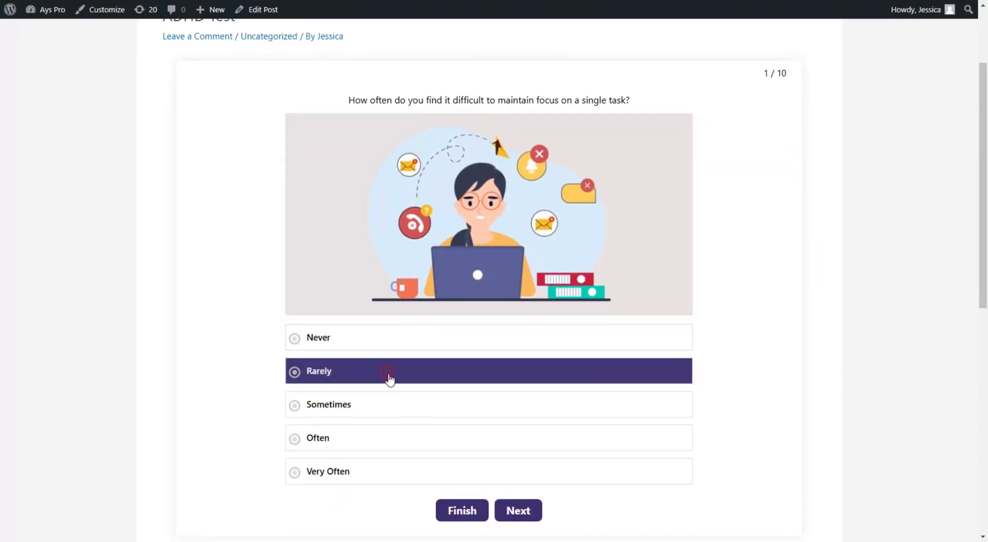
# Step: Answer questions 2–5 of the quiz: Often, Often, Sometimes, Sometimes
pyautogui.click(512, 512)
pyautogui.scroll(-1, 513, 401)
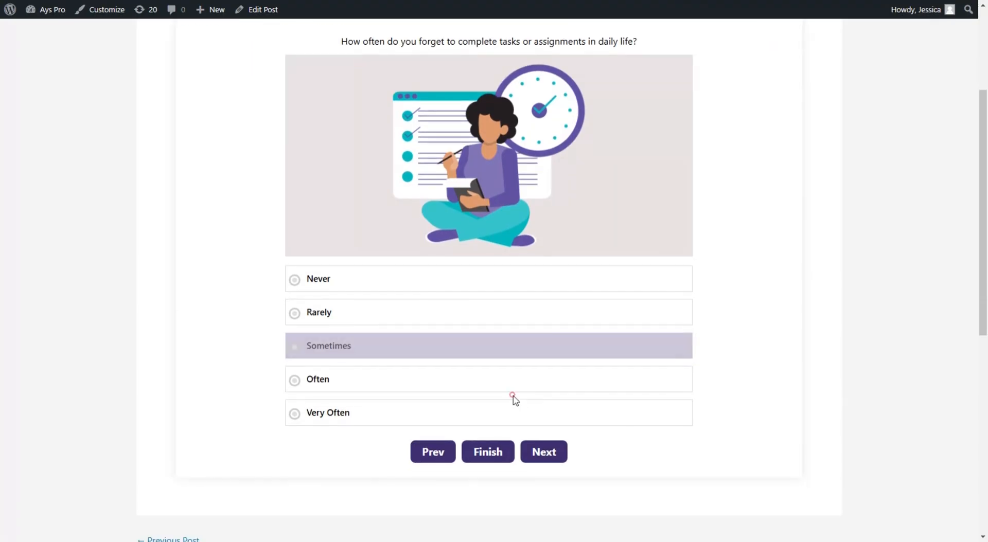
pyautogui.click(507, 385)
pyautogui.click(565, 455)
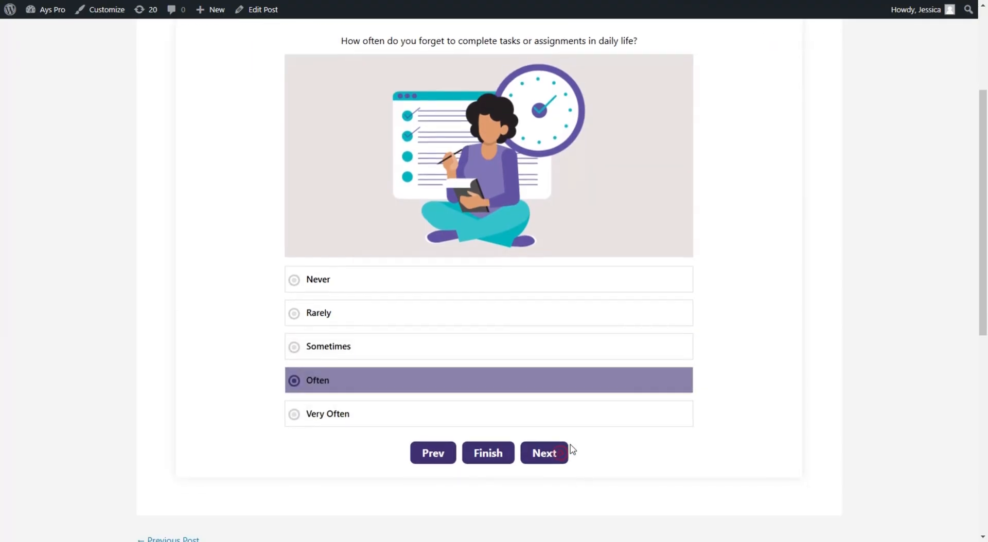
pyautogui.click(574, 443)
pyautogui.click(557, 512)
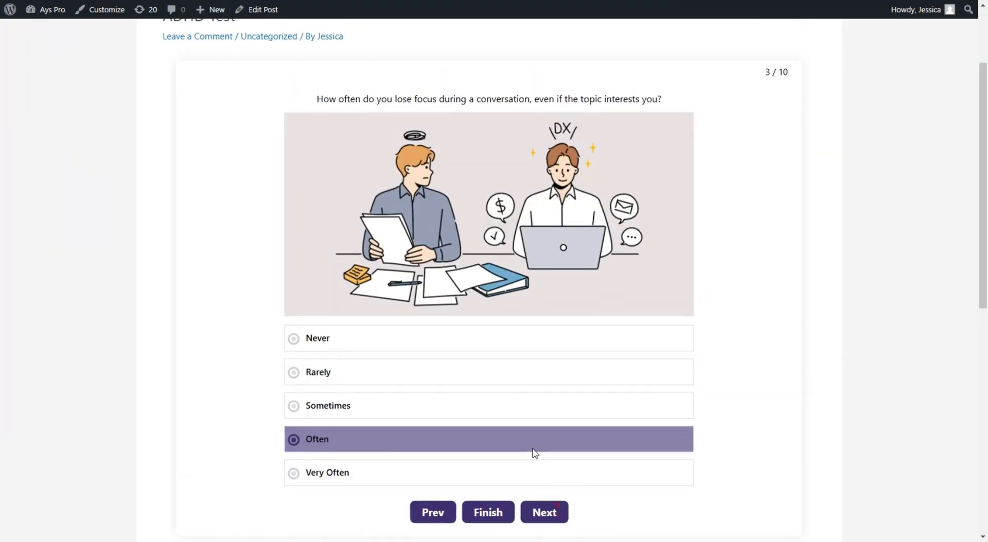
pyautogui.click(481, 405)
pyautogui.click(549, 508)
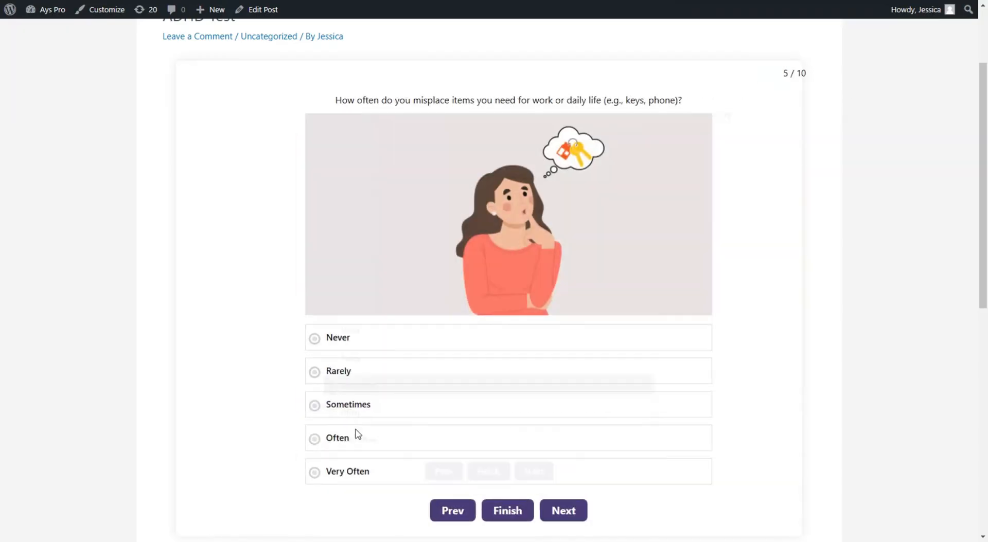
pyautogui.click(344, 406)
# Step: Answer questions 6–8 Rarely, pass question 9, and answer question 10 Rarely
pyautogui.click(519, 514)
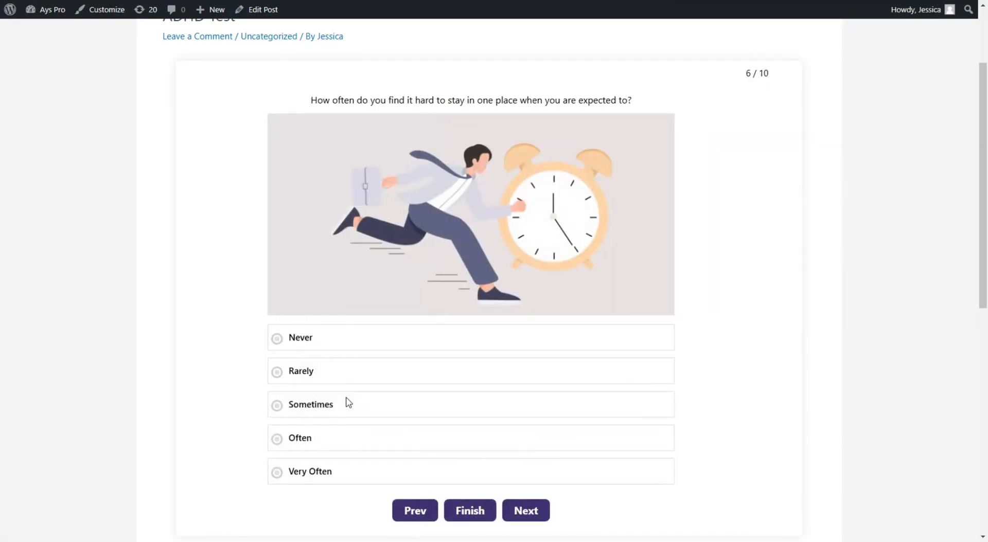
pyautogui.click(360, 374)
pyautogui.click(531, 515)
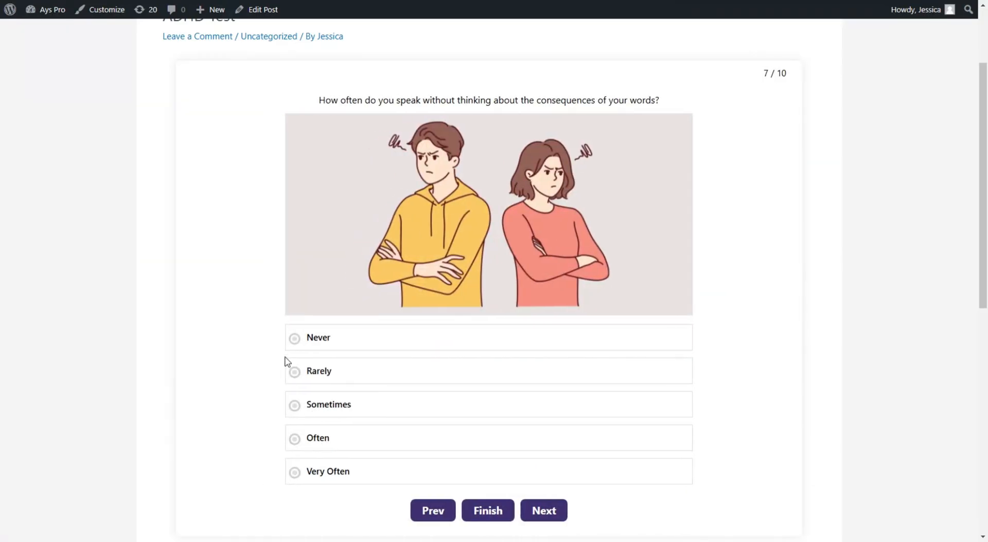
pyautogui.click(307, 370)
pyautogui.click(541, 516)
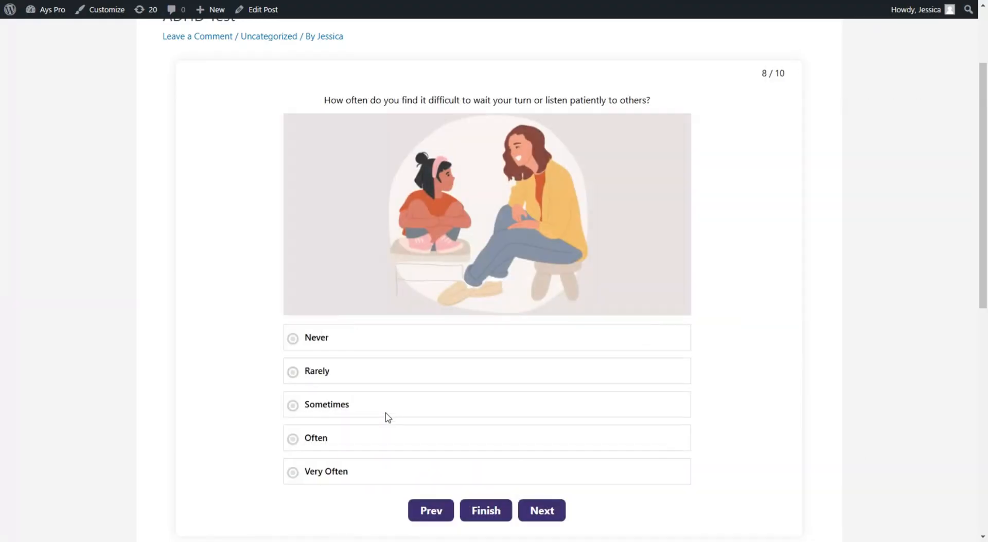
pyautogui.click(363, 383)
pyautogui.click(537, 512)
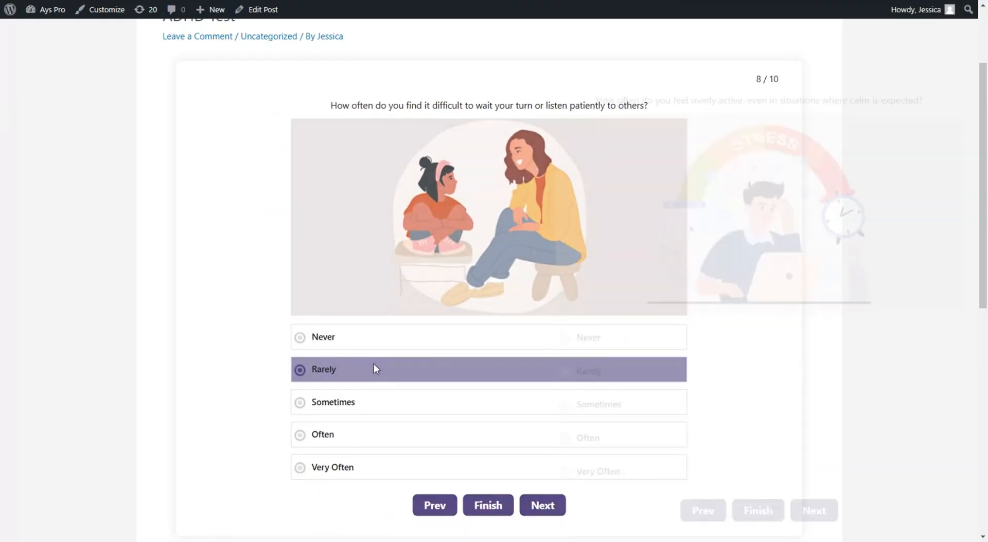
pyautogui.click(534, 507)
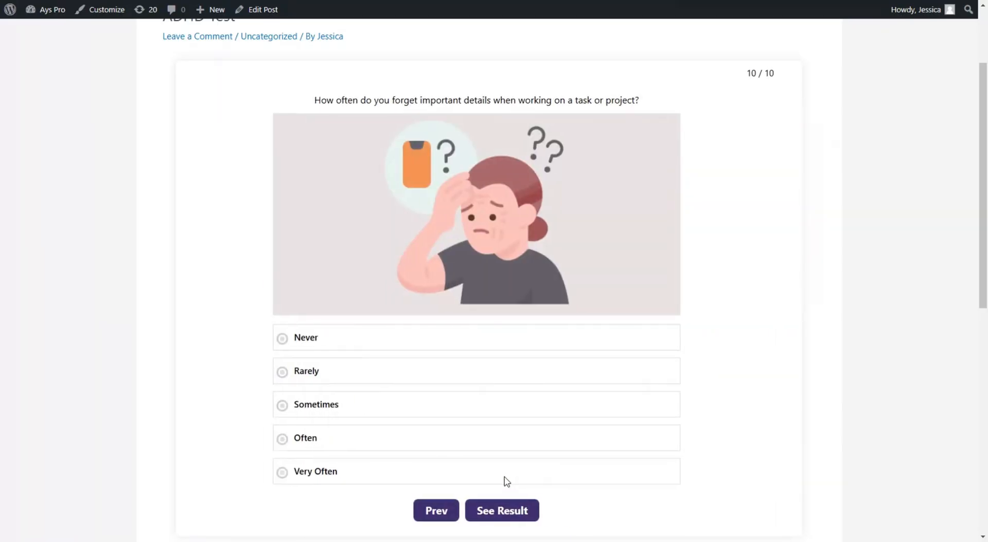
pyautogui.click(403, 380)
# Step: Submit the completed ADHD Test quiz to load its result
pyautogui.click(513, 501)
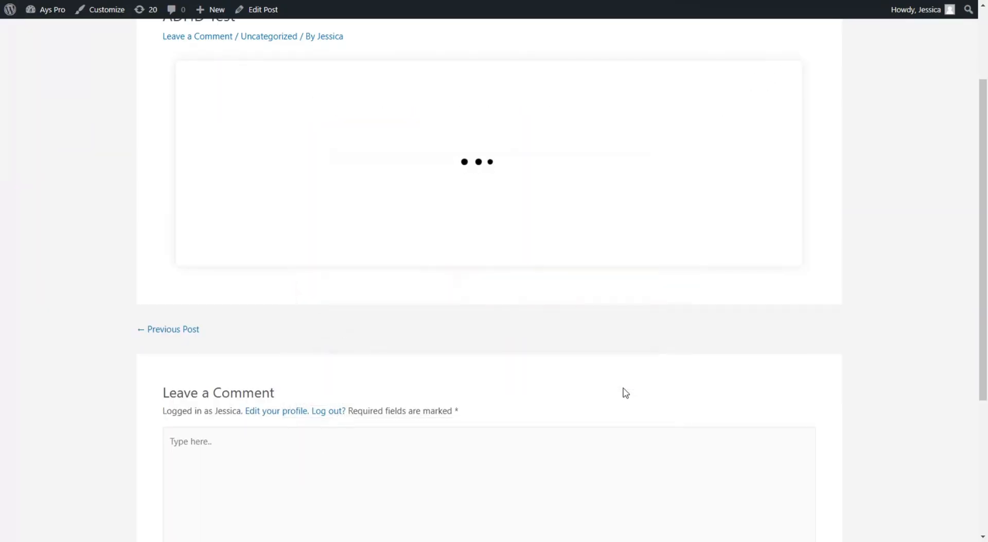